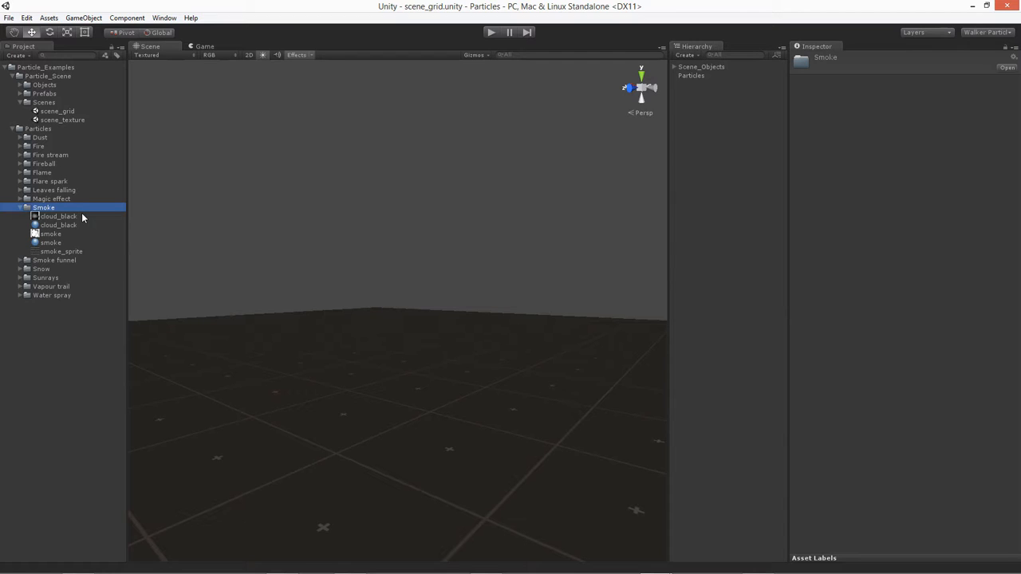
Preview the cloud_black texture from the Smoke folder
left_click(53, 218)
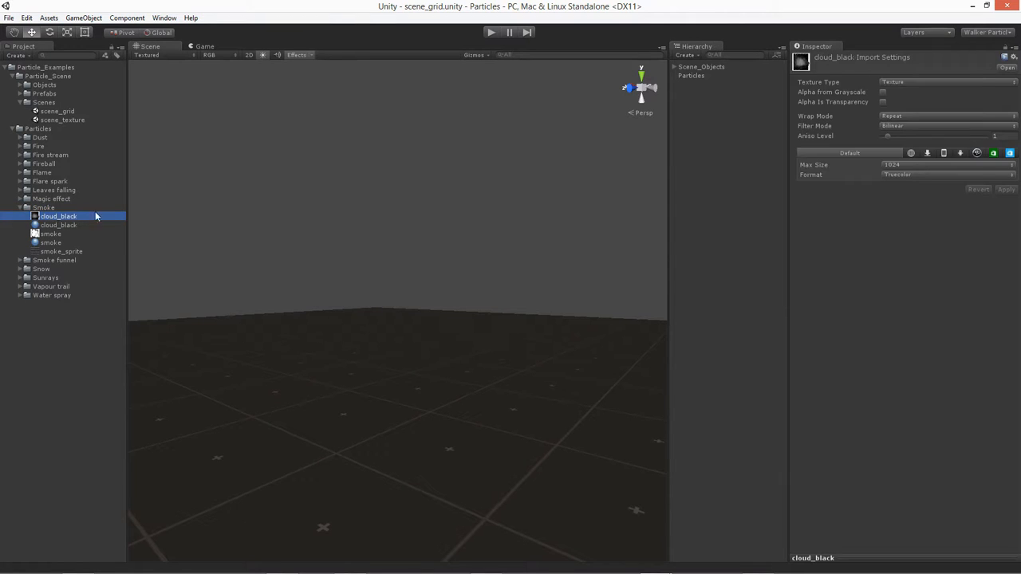
left_click(812, 558)
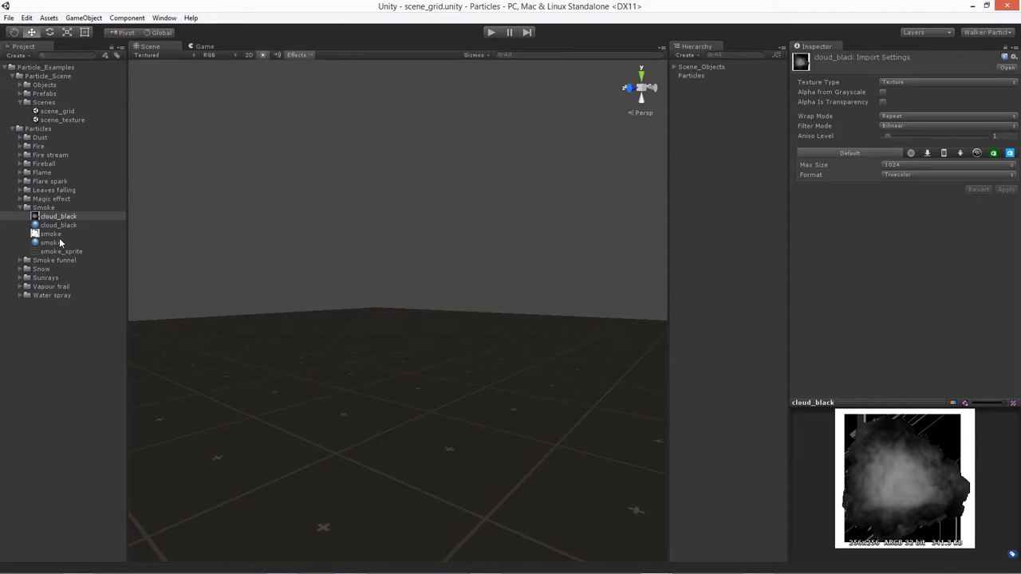
Create a Particle System in the scene and set its position to 0, 0, 0
left_click(684, 56)
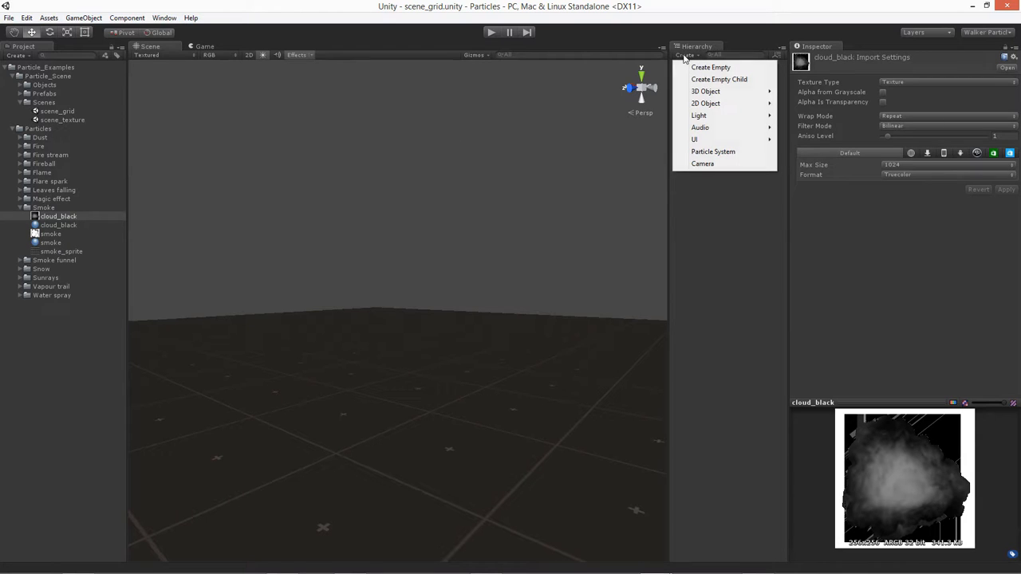
left_click(713, 152)
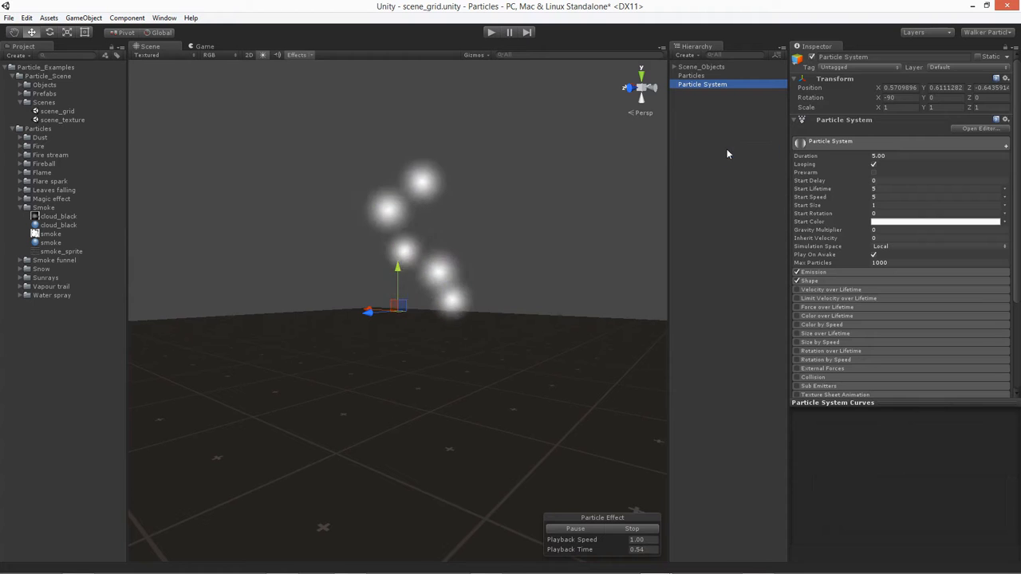
left_click(899, 88)
type("0")
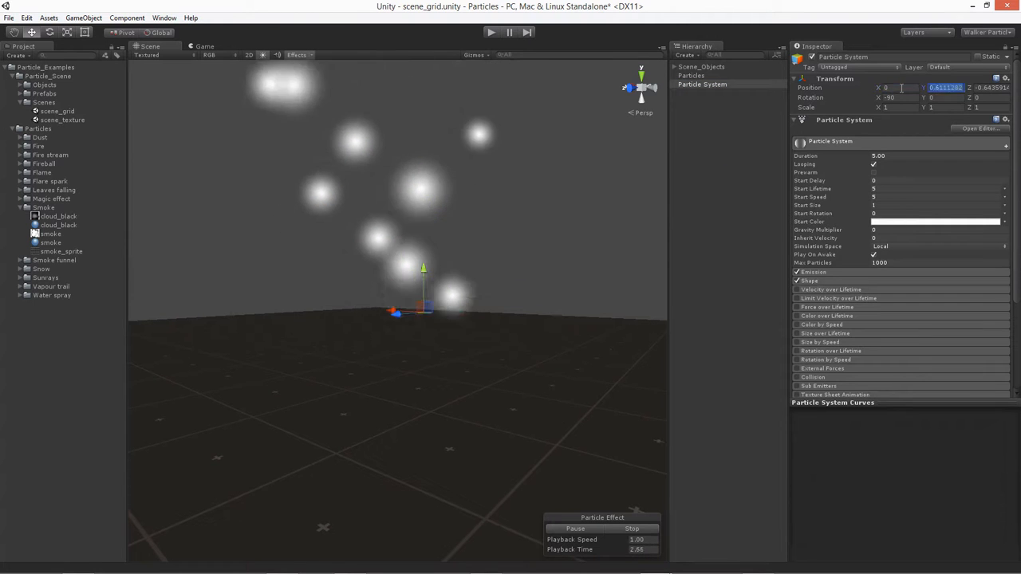
key("Tab")
type("0")
key("Tab")
type("0")
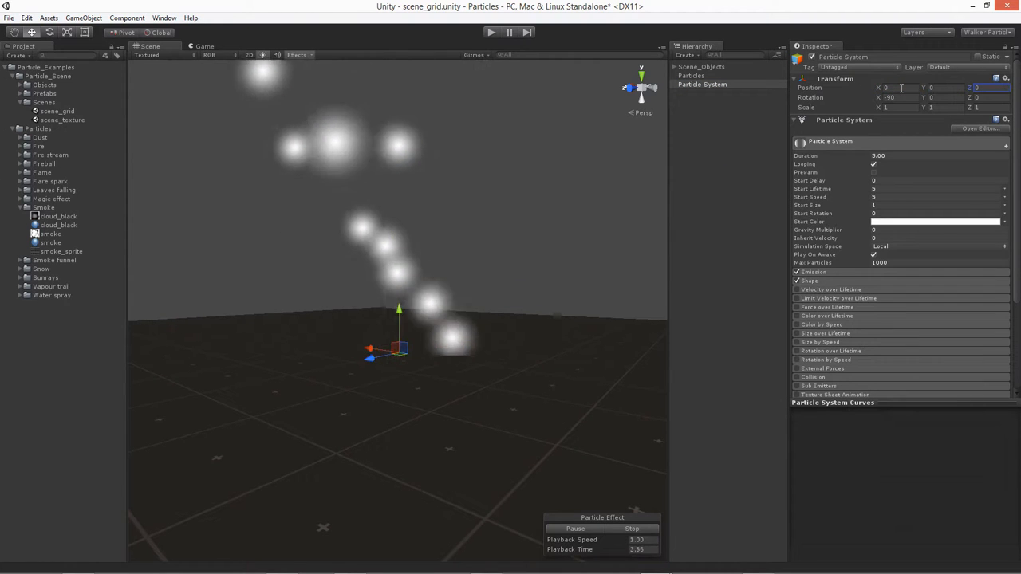
left_click(817, 90)
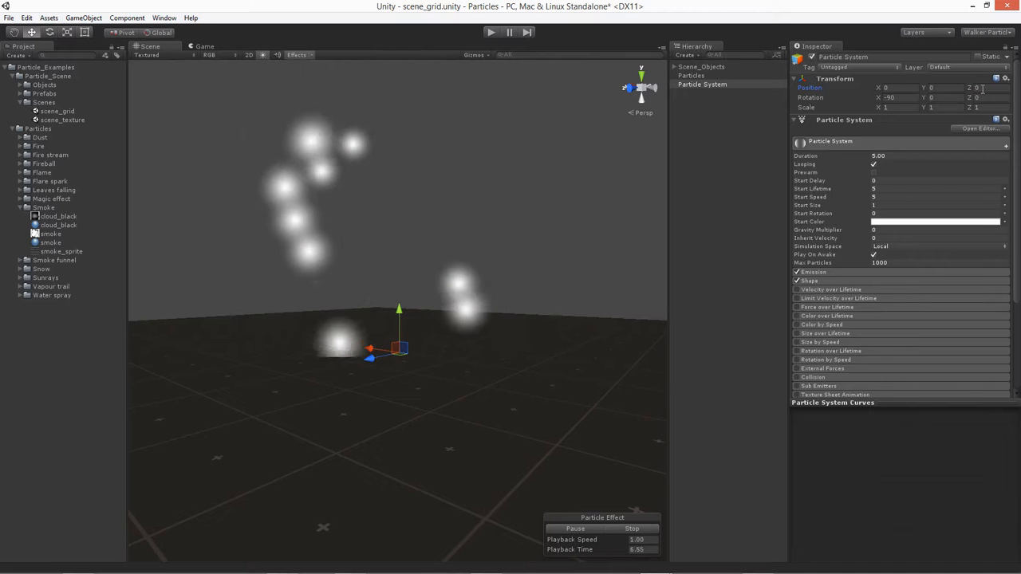
Rename the new particle system as smoke_1
left_click(877, 57)
type("smo")
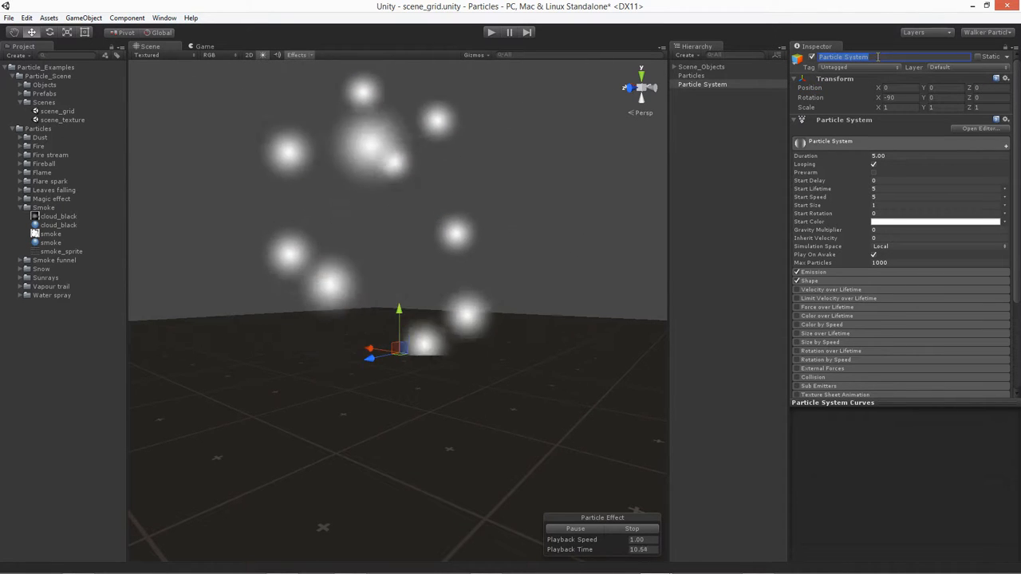
type("ke_1")
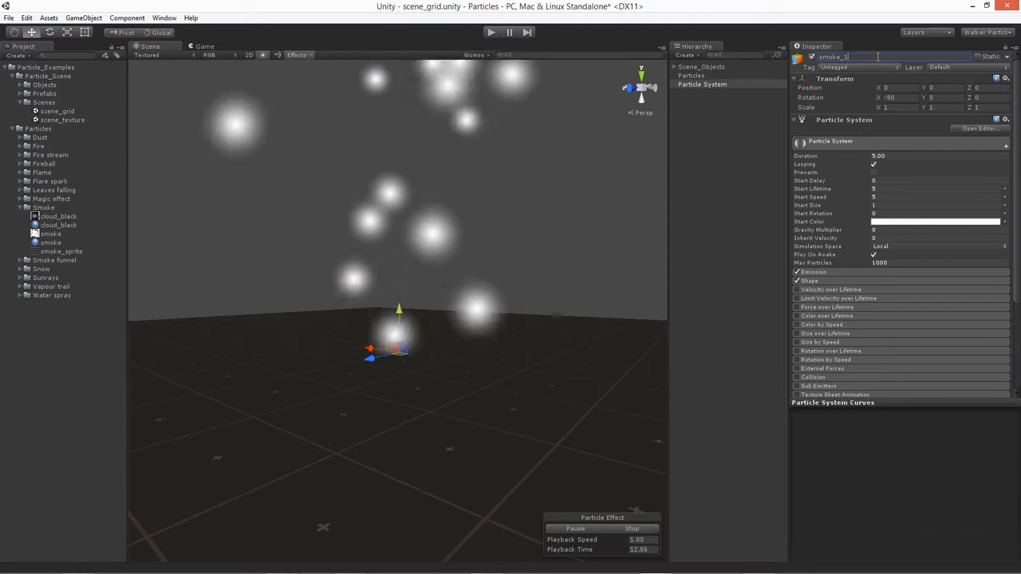
key("Return")
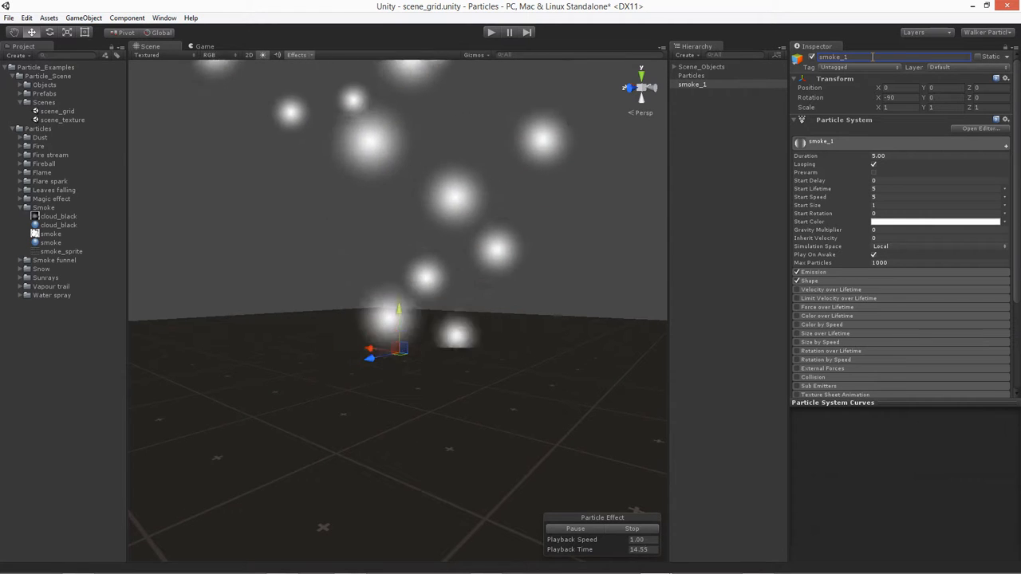
Assign the cloud_black material from the Smoke folder to the Renderer module of smoke_1
left_click(827, 402)
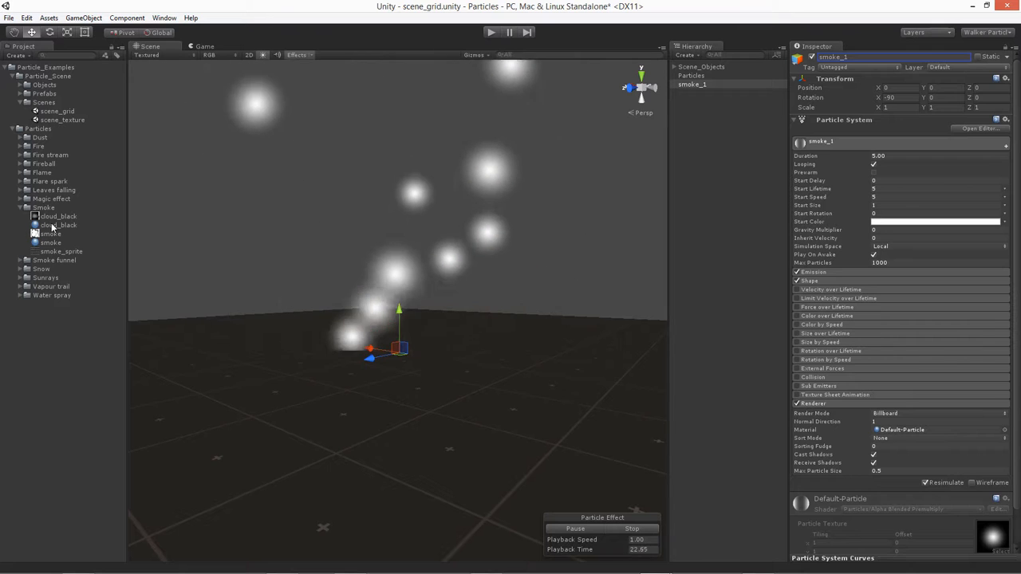
left_click_drag(54, 226, 899, 429)
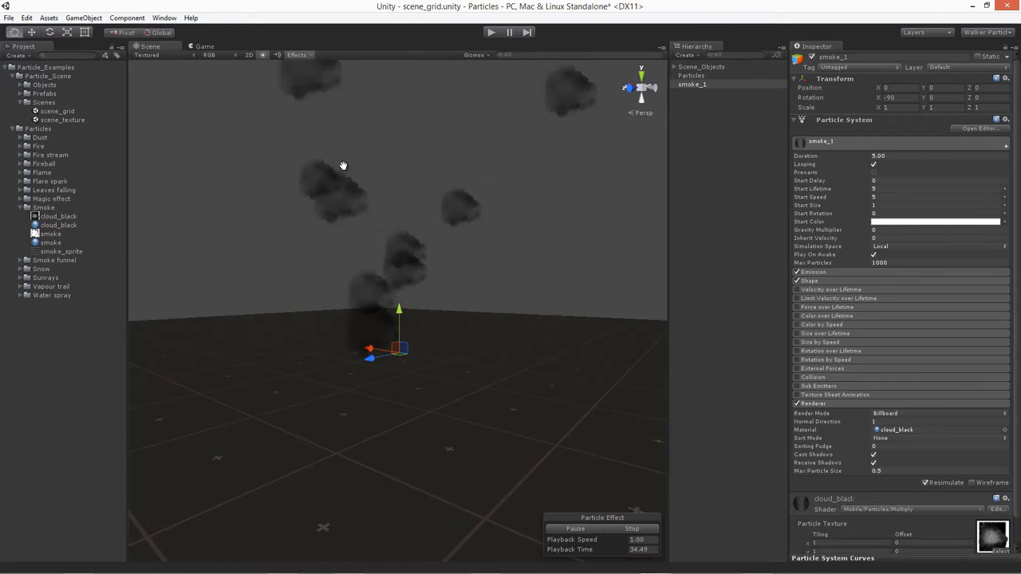
middle_click_drag(343, 164, 347, 206)
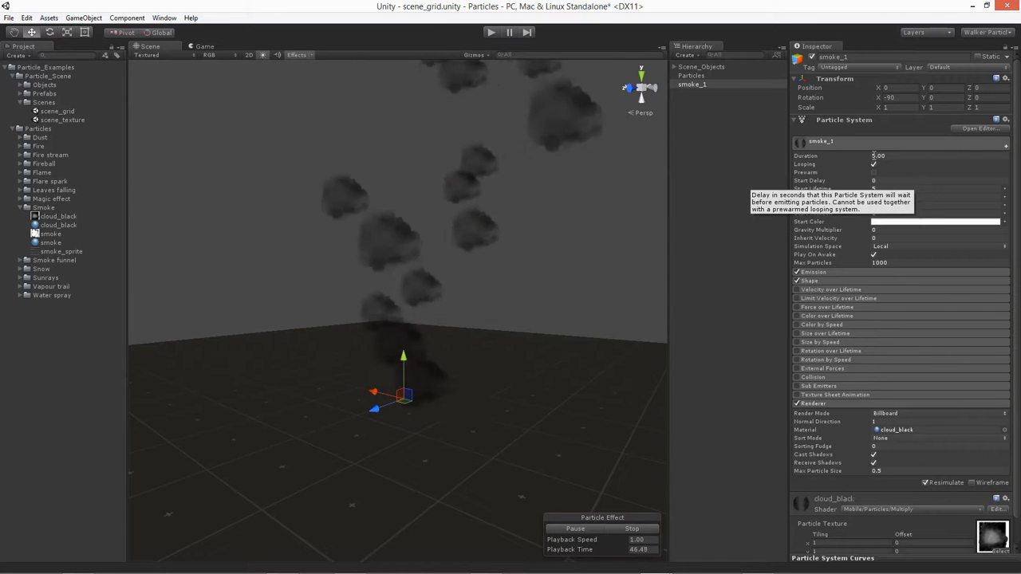
Set the duration of smoke_1 to 1 and its start speed to 0
left_click(889, 157)
type("1")
key("Return")
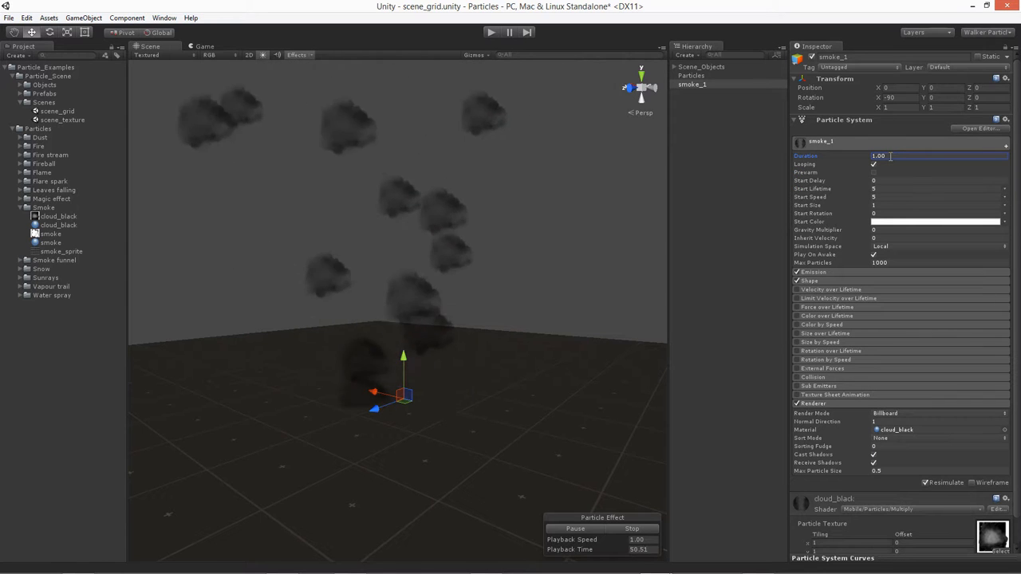
left_click(810, 172)
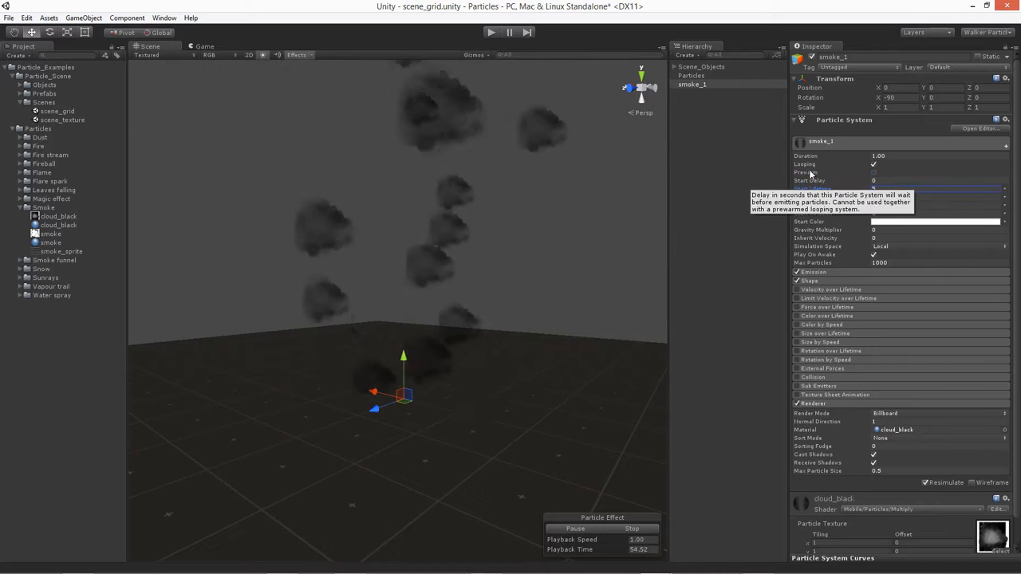
left_click(809, 189)
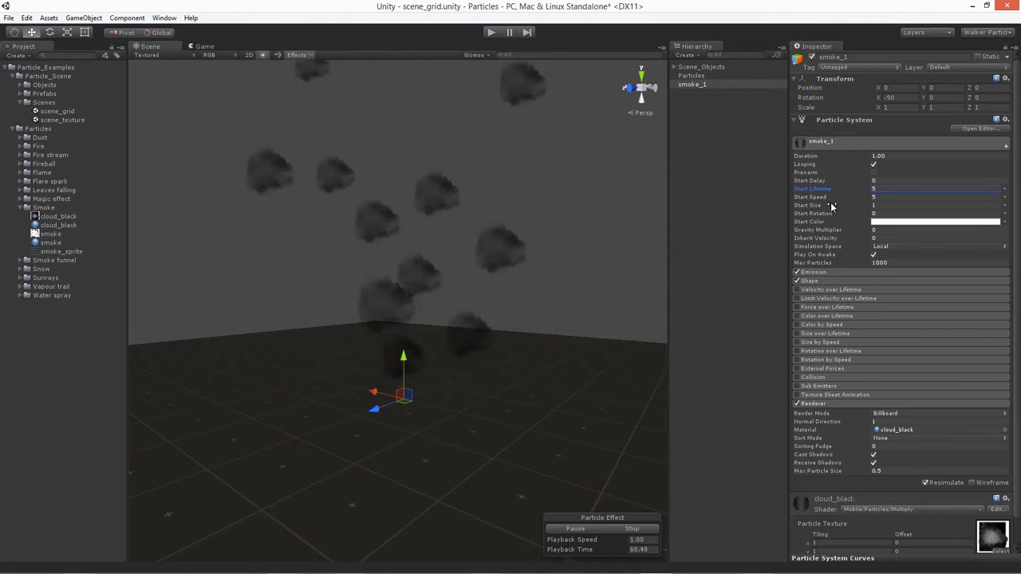
left_click(805, 197)
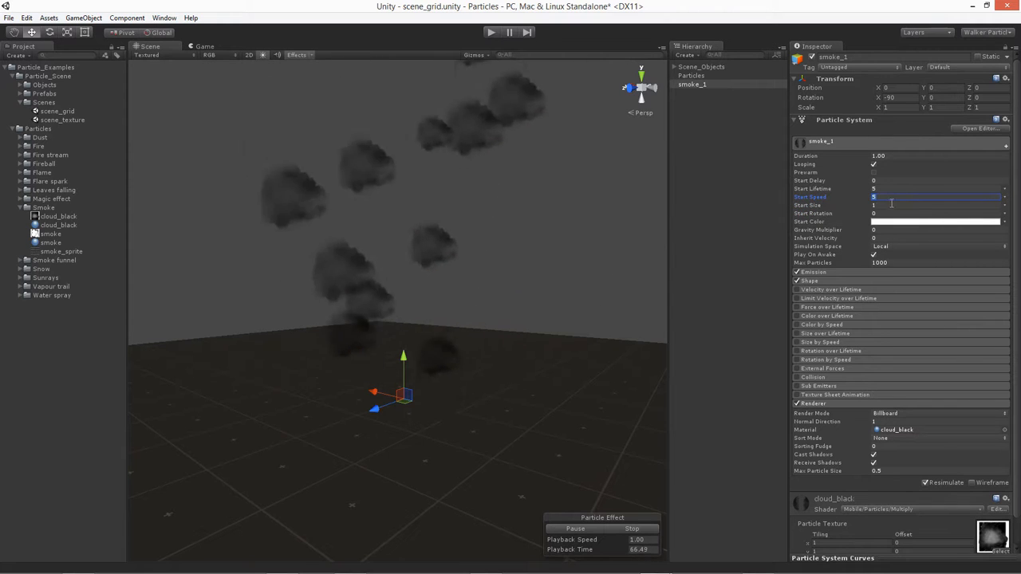
type("0")
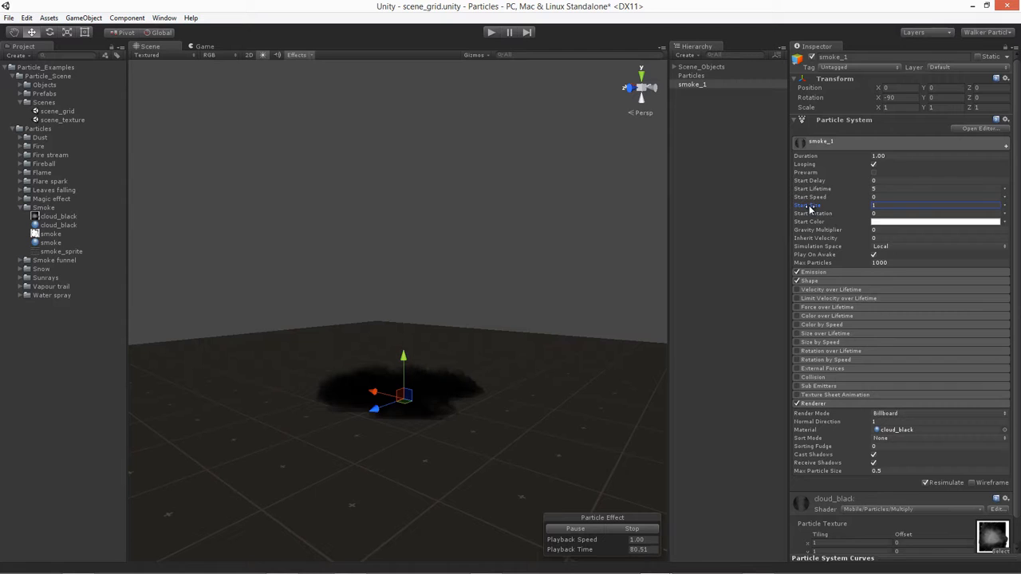
Make the start size of smoke_1 random between two constants, 2 and 4
left_click(1003, 209)
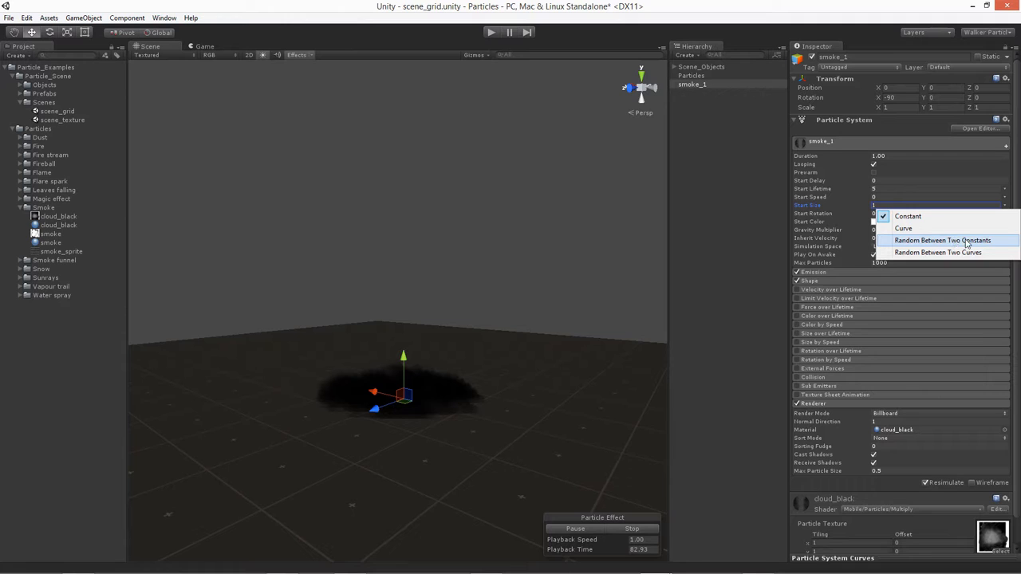
left_click(967, 242)
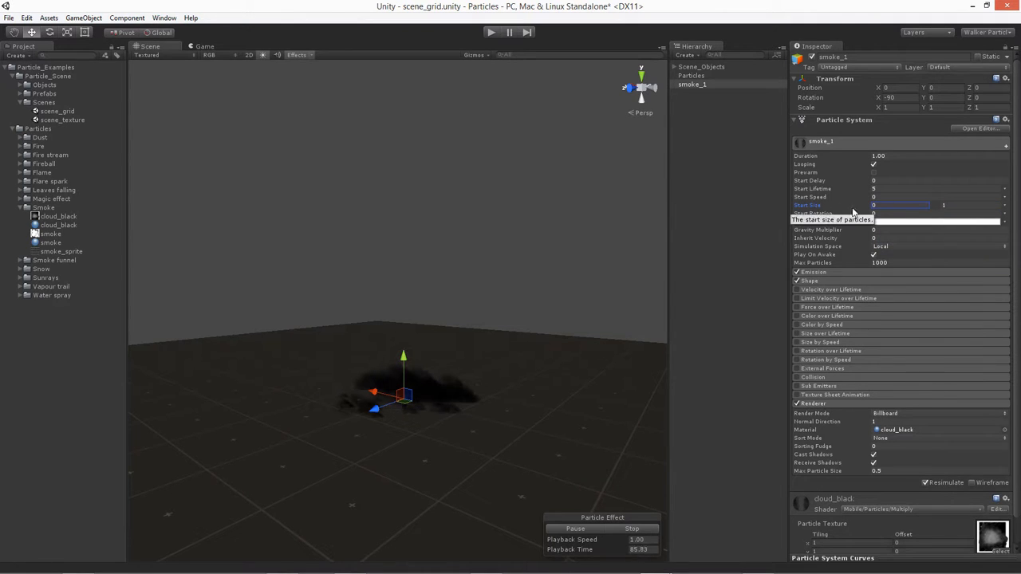
type("2")
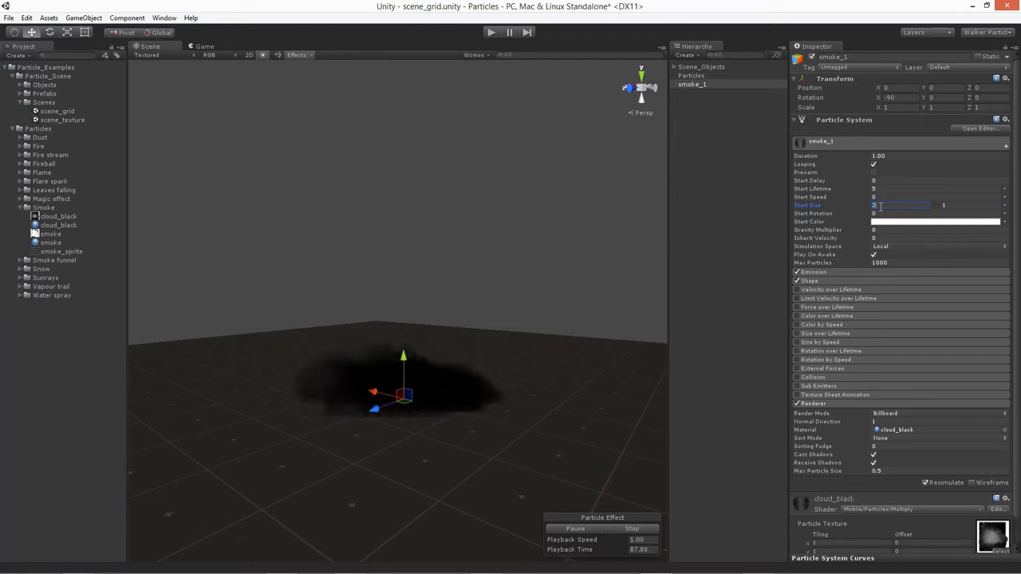
key("Tab")
type("4")
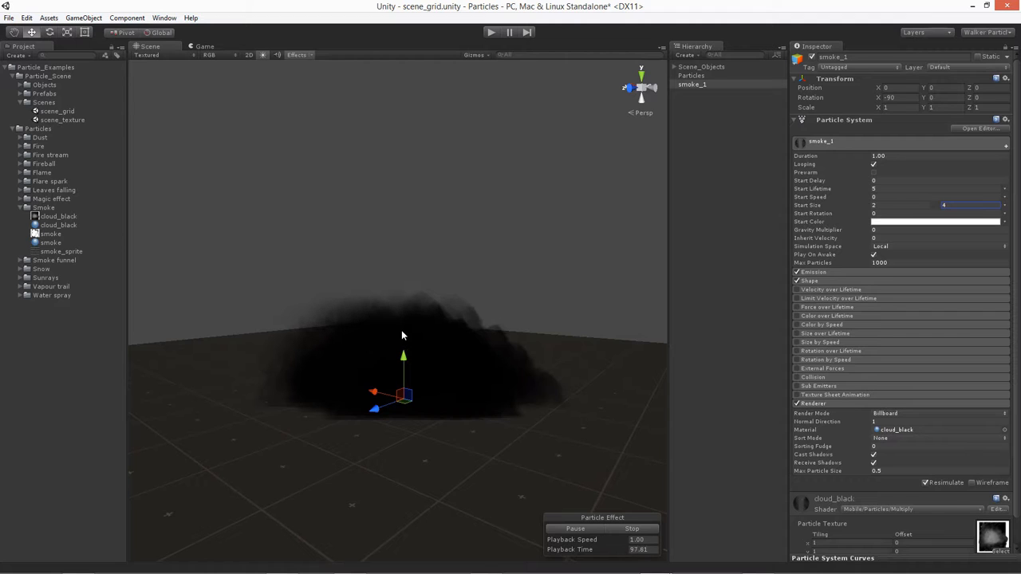
Make the start lifetime of smoke_1 random between two constants, 5 and 10
left_click(807, 189)
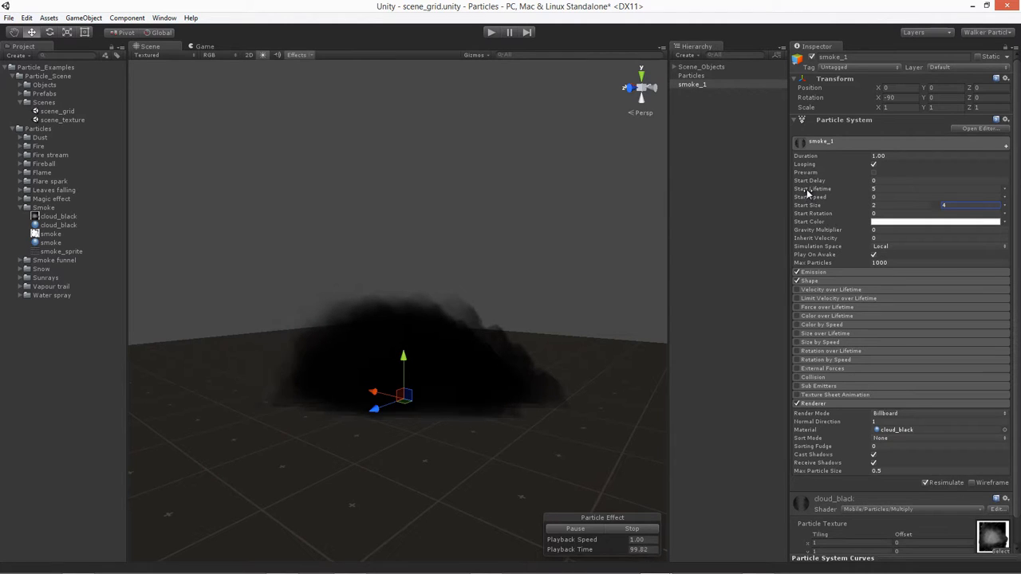
left_click(877, 187)
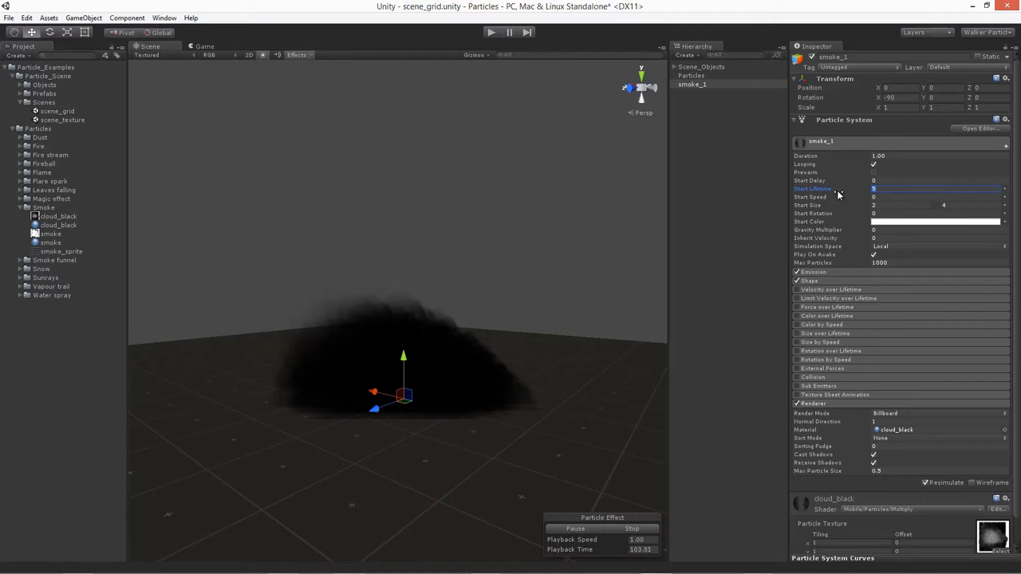
left_click(1006, 191)
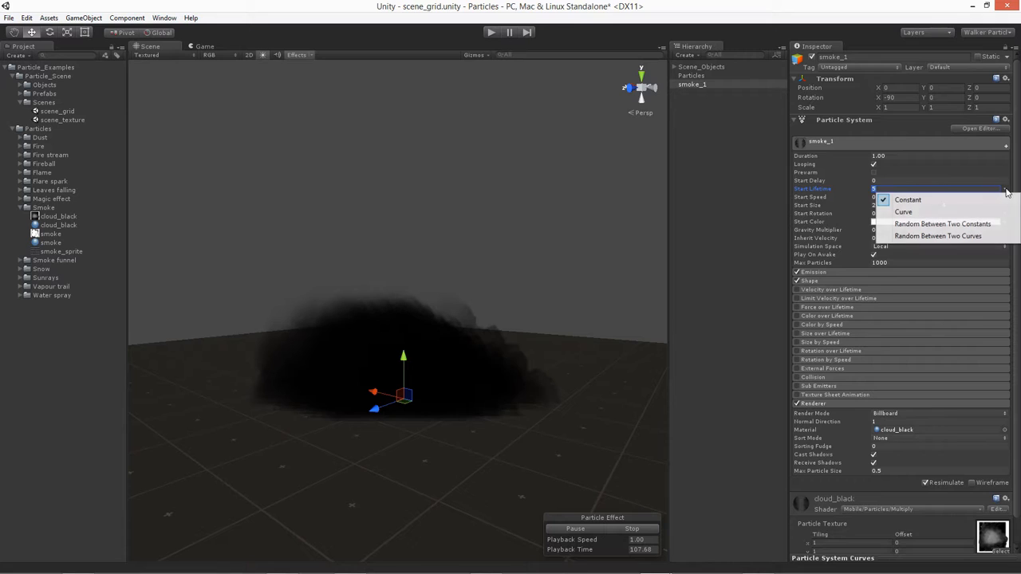
left_click(965, 227)
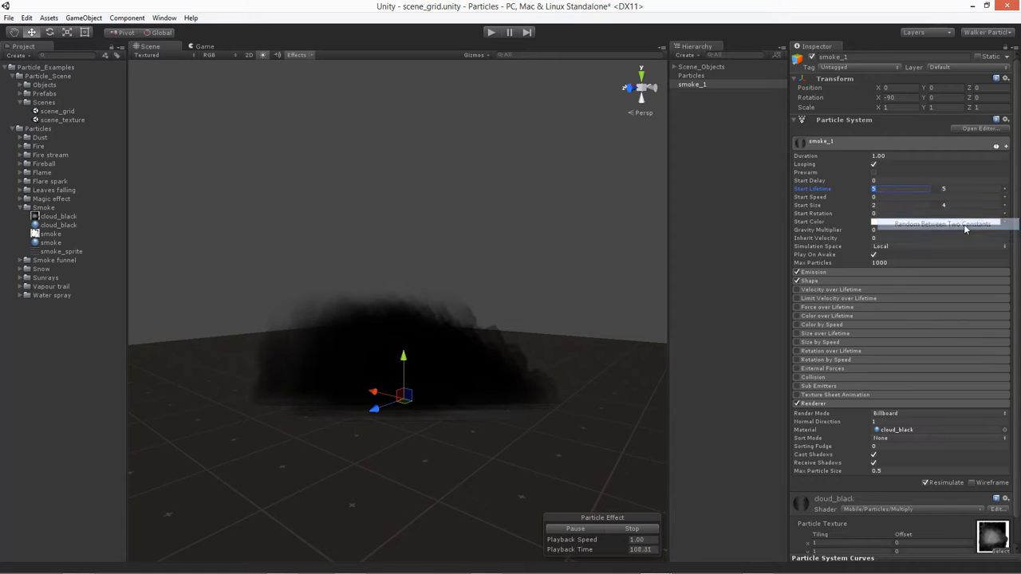
left_click(888, 190)
type("0")
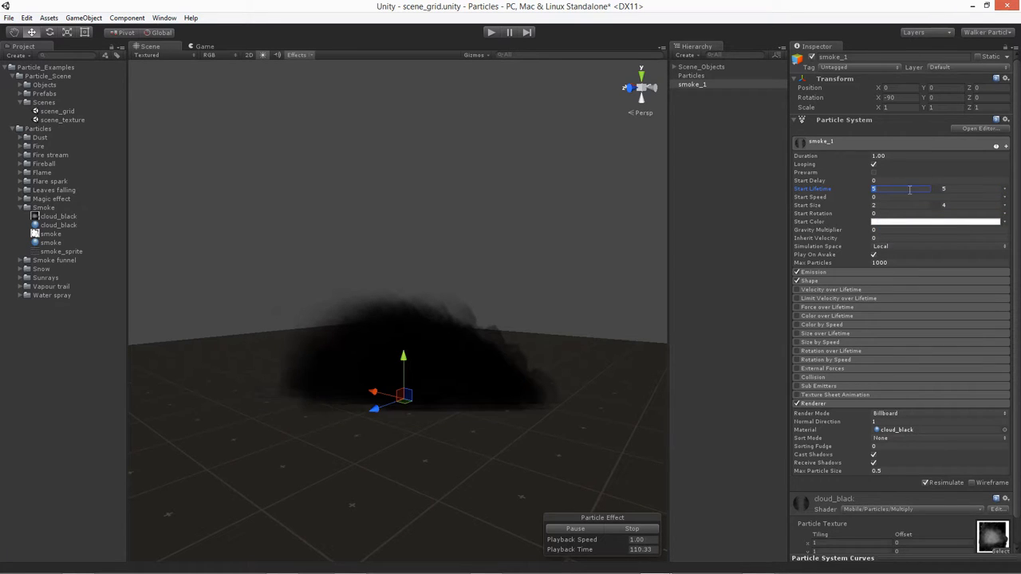
left_click(954, 190)
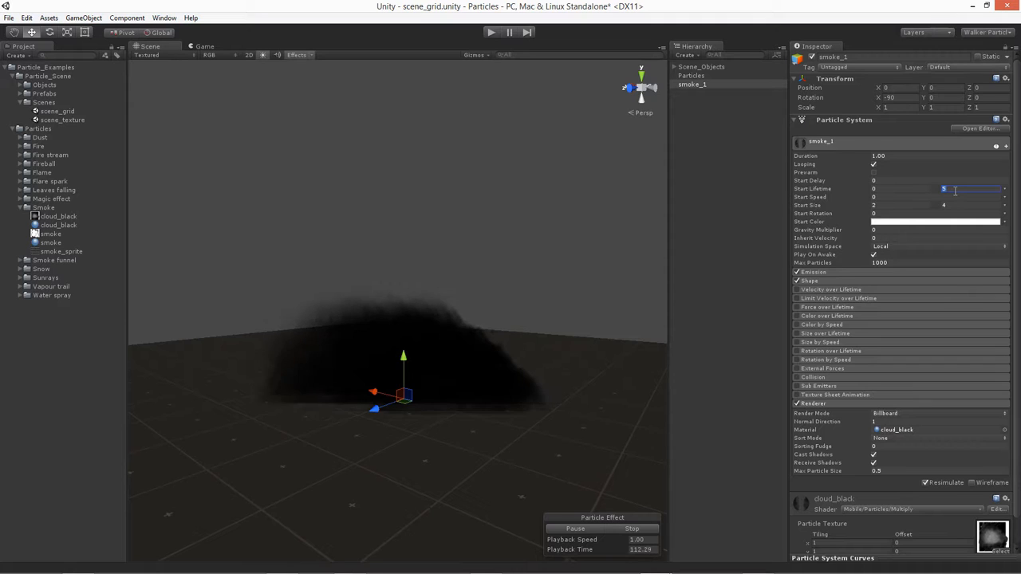
type("10")
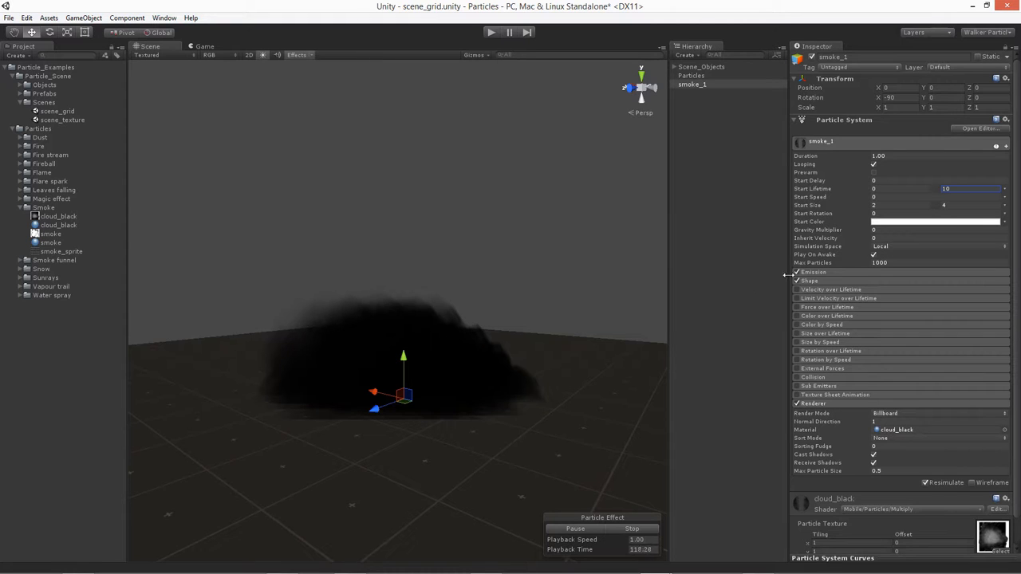
left_click(880, 190)
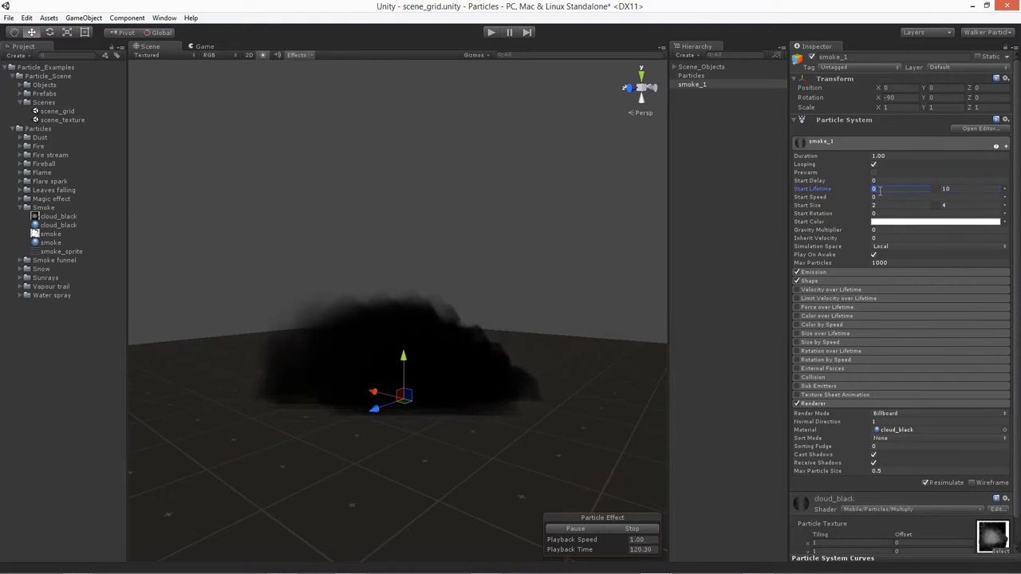
type("5")
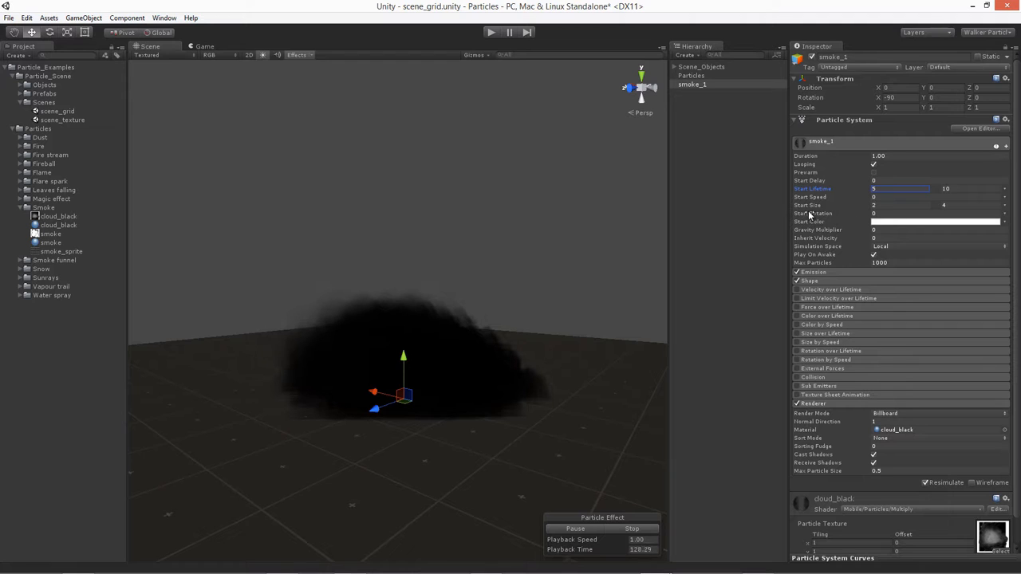
Make the start rotation of smoke_1 random between two constants, 0 and 360
left_click(1005, 214)
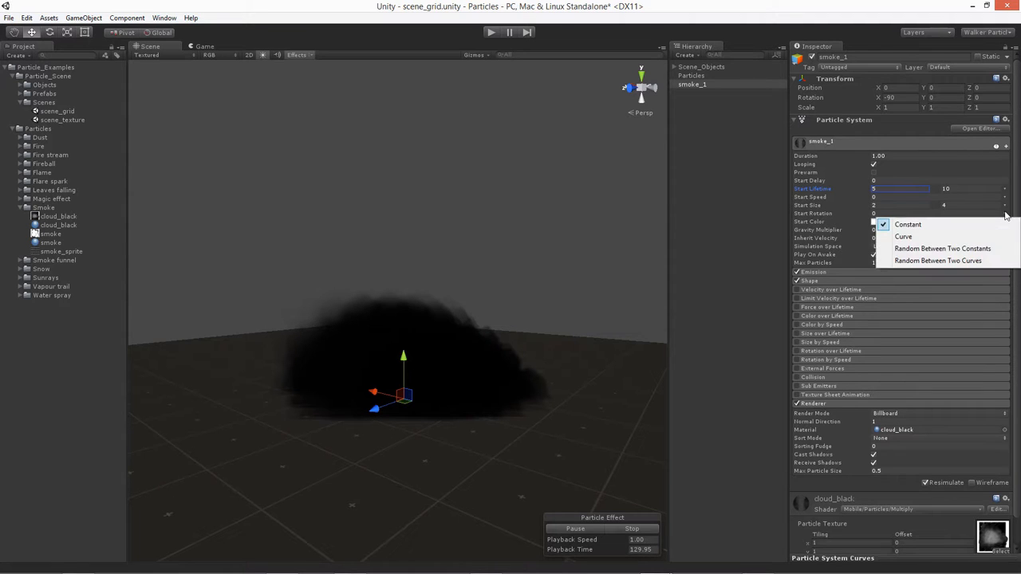
left_click(941, 250)
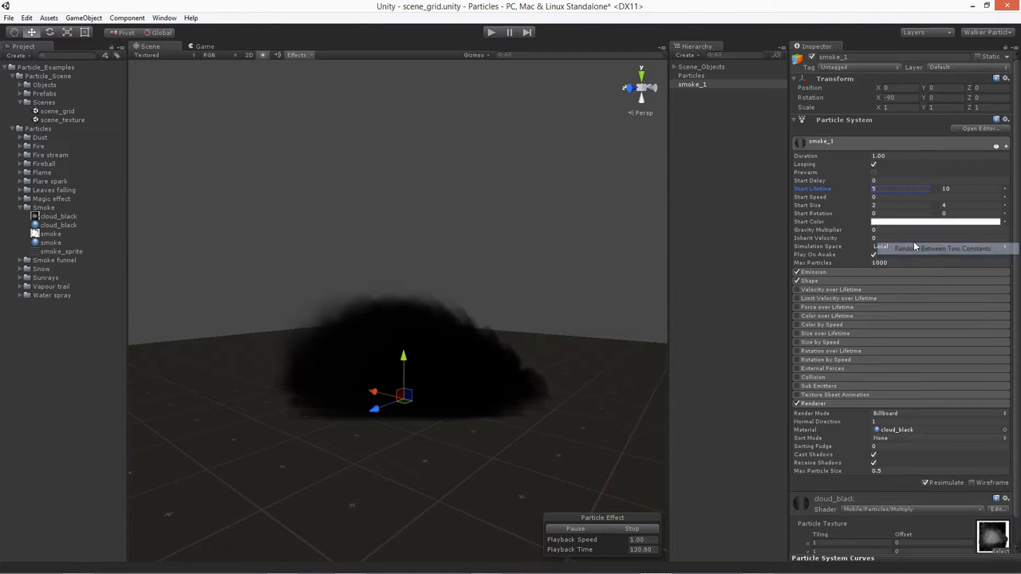
left_click(815, 213)
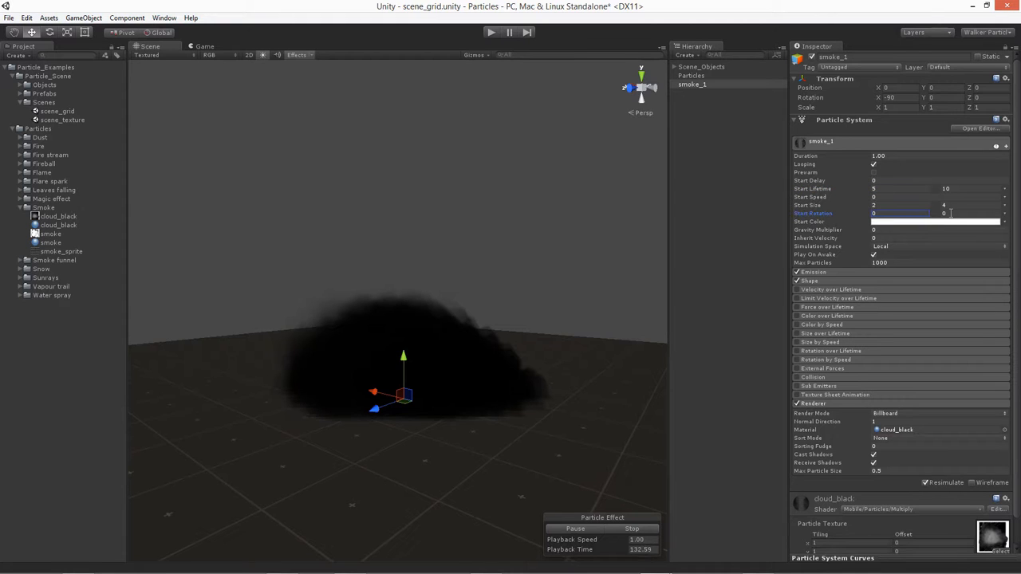
type("360")
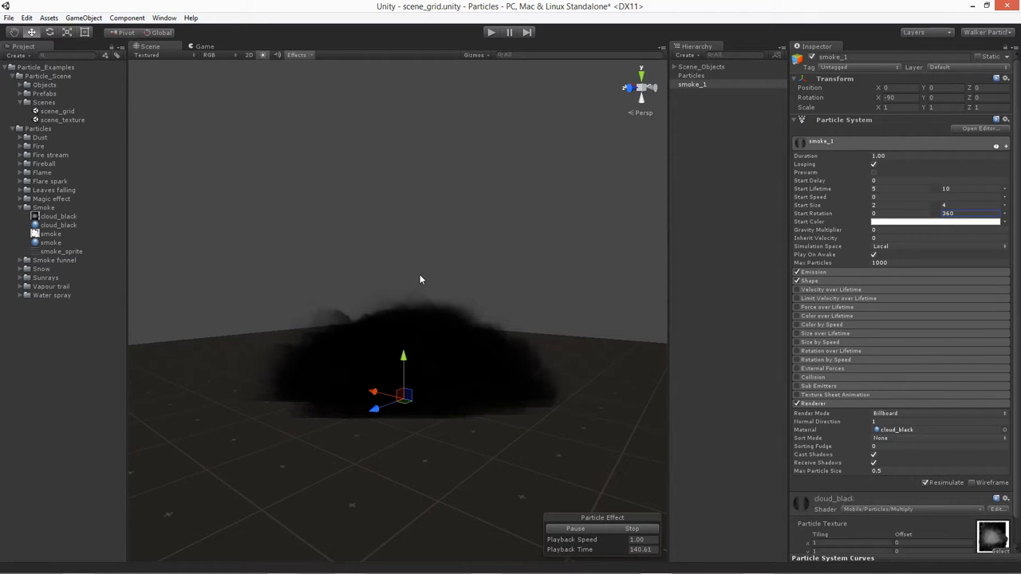
Lower the alpha of smoke_1's start color to 37, keeping the color white
left_click(887, 222)
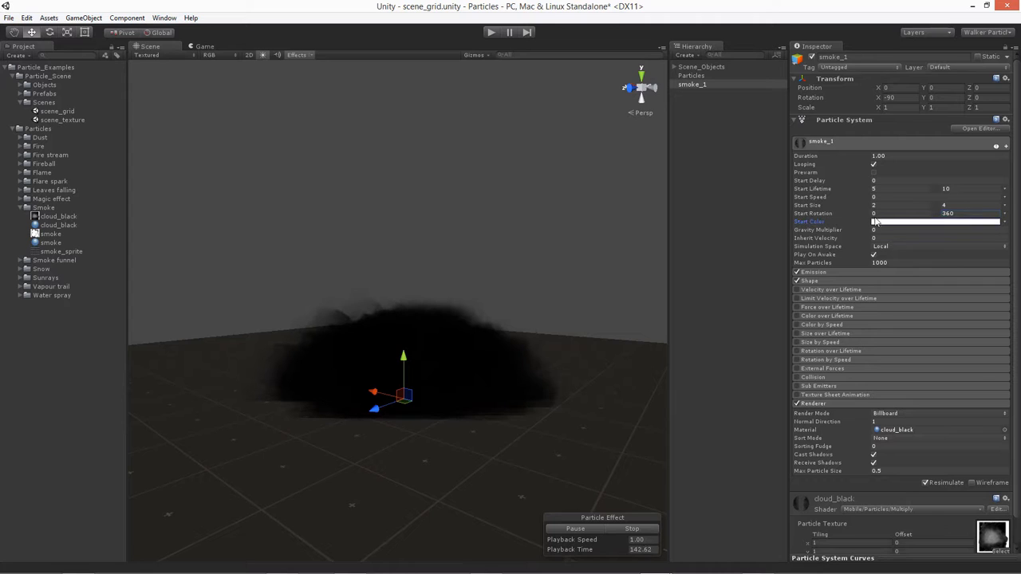
left_click_drag(717, 348, 702, 358)
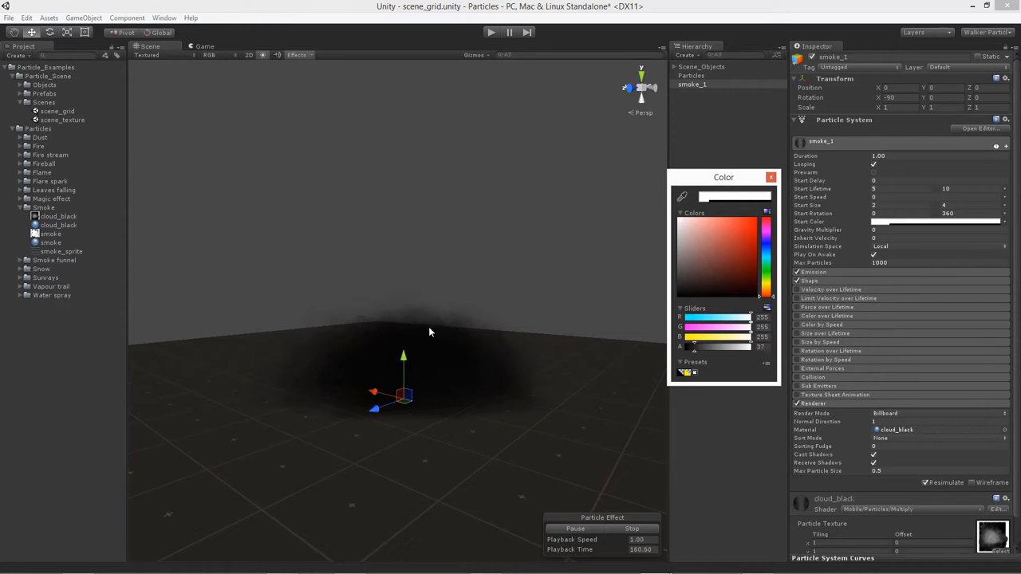
left_click(740, 389)
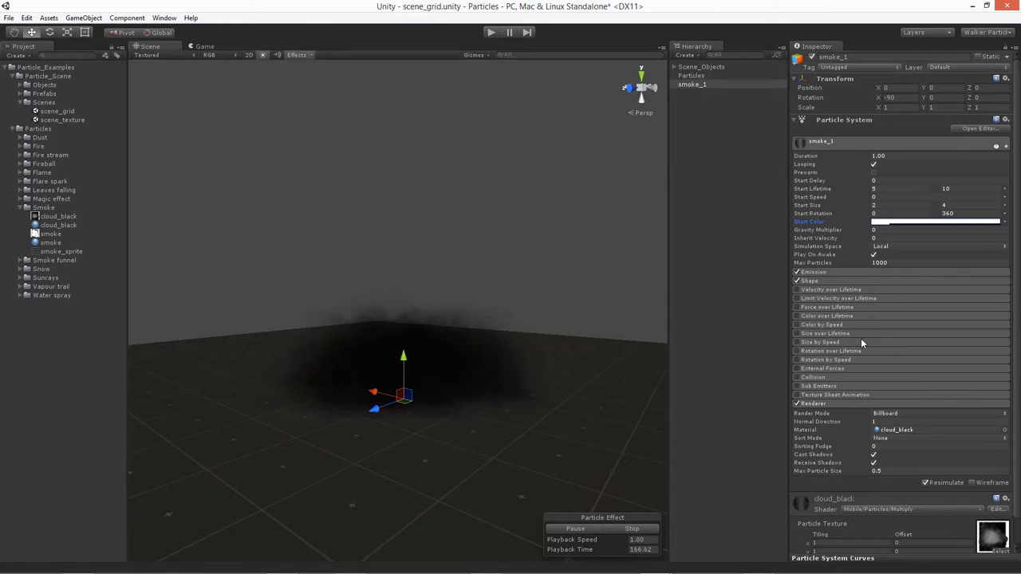
Try a gravity multiplier of -0.32 on smoke_1 to make the smoke rise
left_click_drag(815, 232, 813, 232)
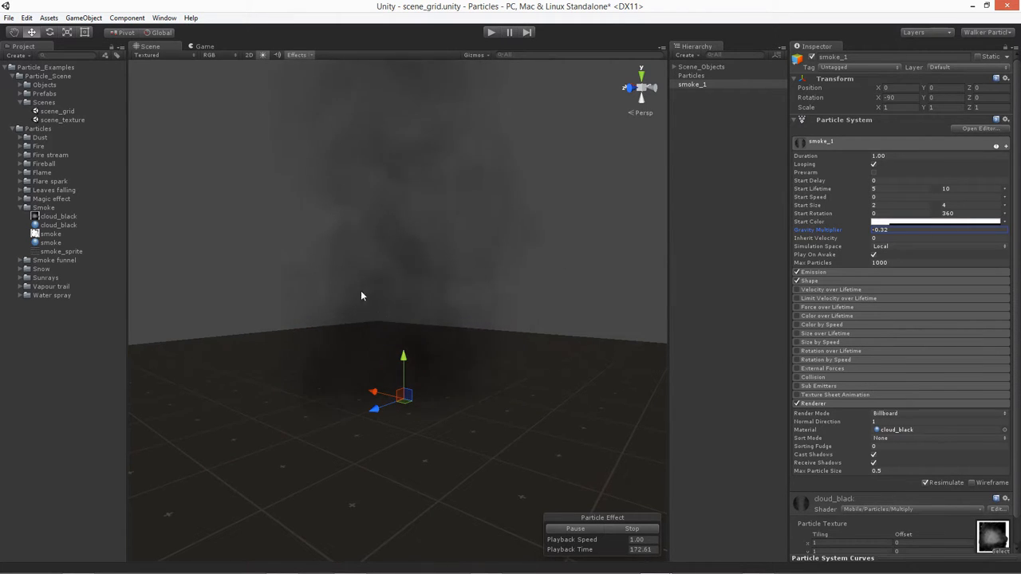
middle_click_drag(359, 217, 341, 340)
scroll(368, 248, "down", 6)
middle_click_drag(369, 252, 351, 360)
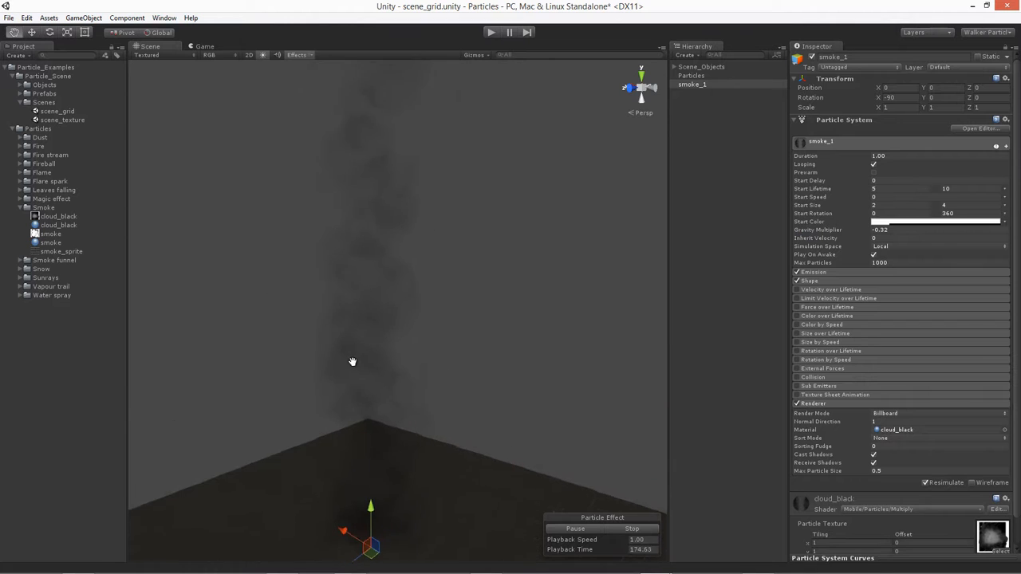
left_click_drag(351, 360, 364, 279, "alt")
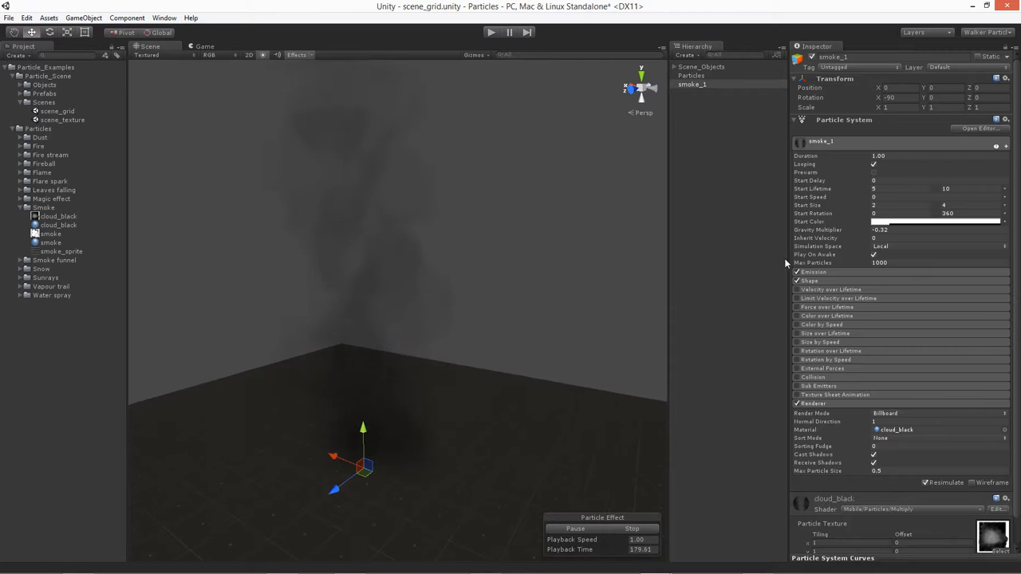
Set the gravity multiplier of smoke_1 to -0.025 and view the whole smoke column
left_click(885, 229)
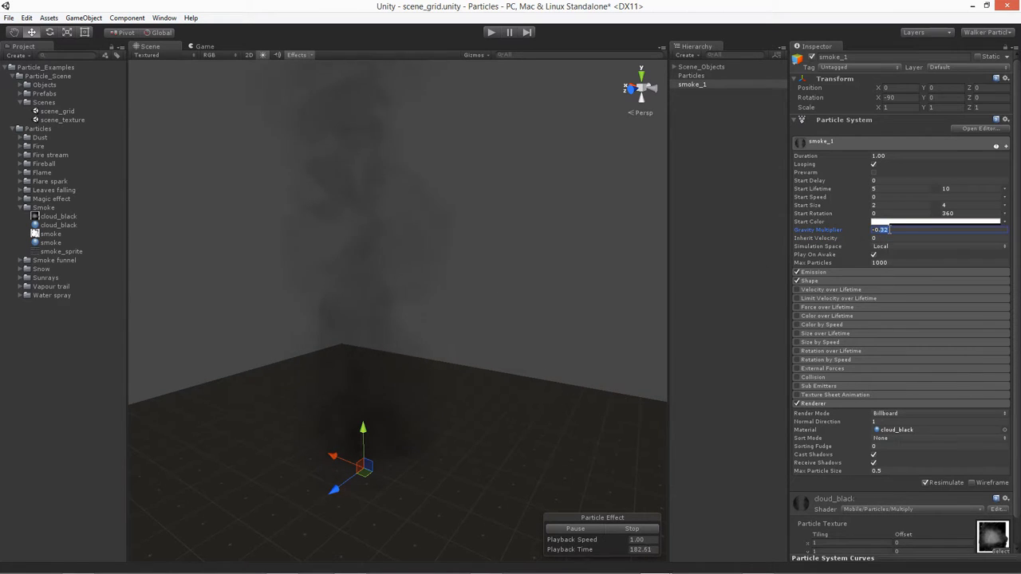
type("-0.02")
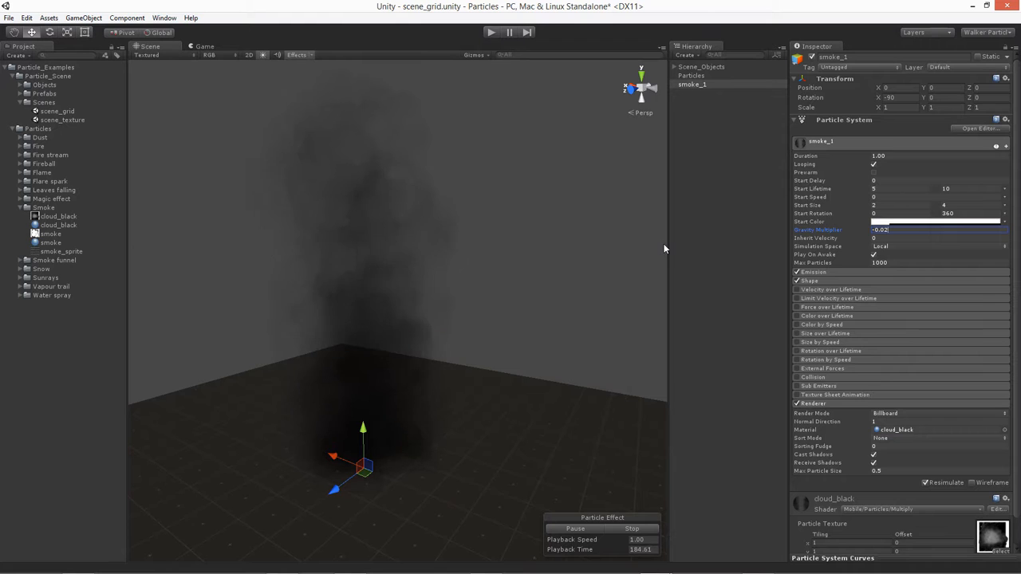
type("5")
middle_click_drag(296, 322, 317, 378)
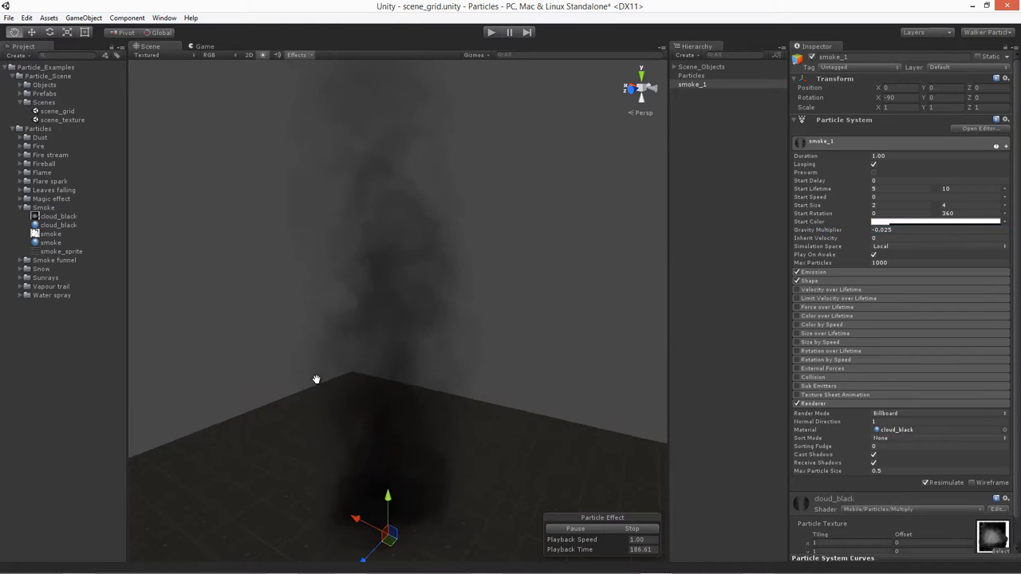
right_click_drag(314, 354, 312, 417)
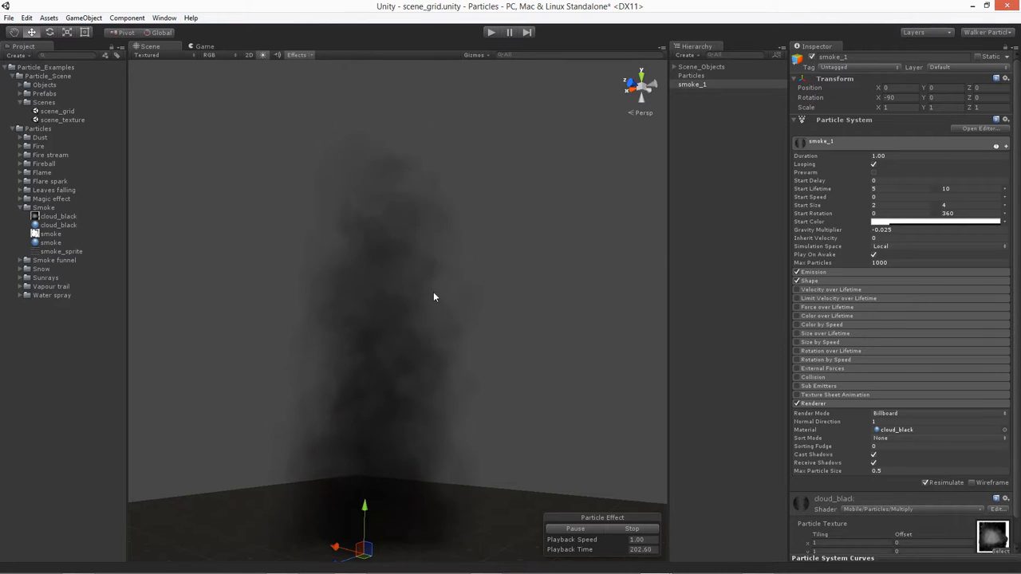
mouse_move(339, 354)
middle_mouse_down()
mouse_move(324, 340)
mouse_move(337, 370)
middle_mouse_up()
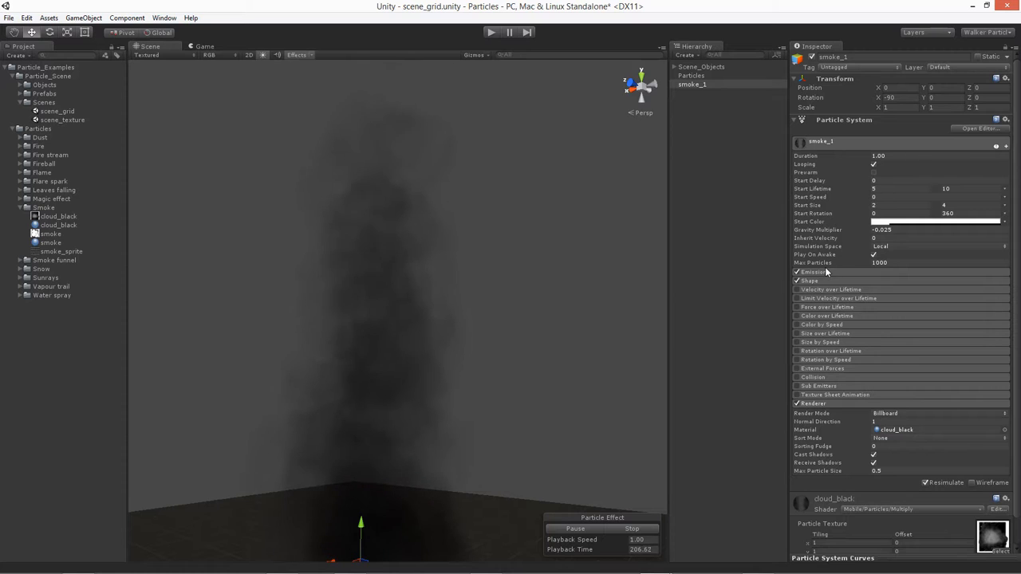
Switch the simulation space of smoke_1 to World
left_click(843, 247)
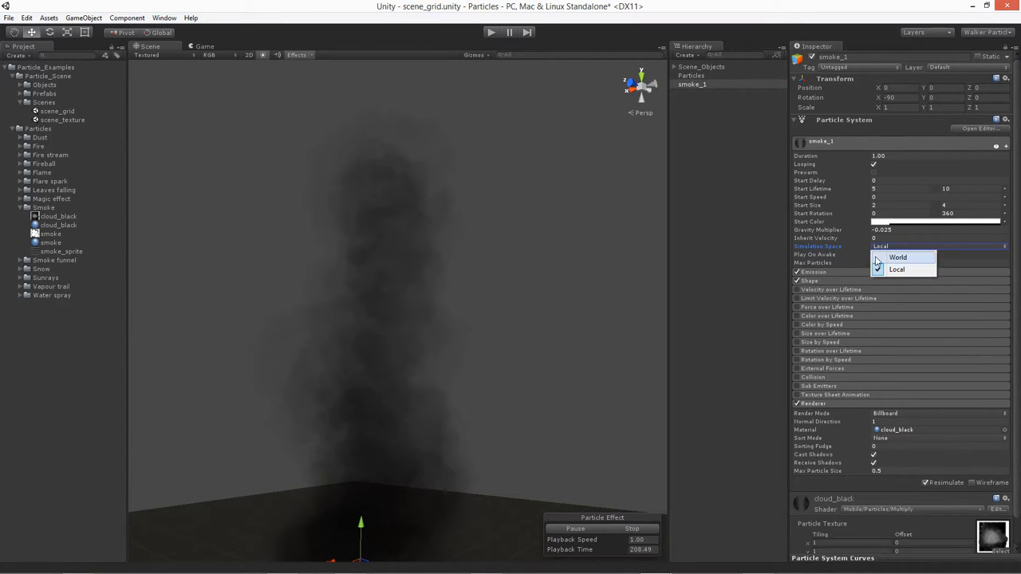
left_click(898, 258)
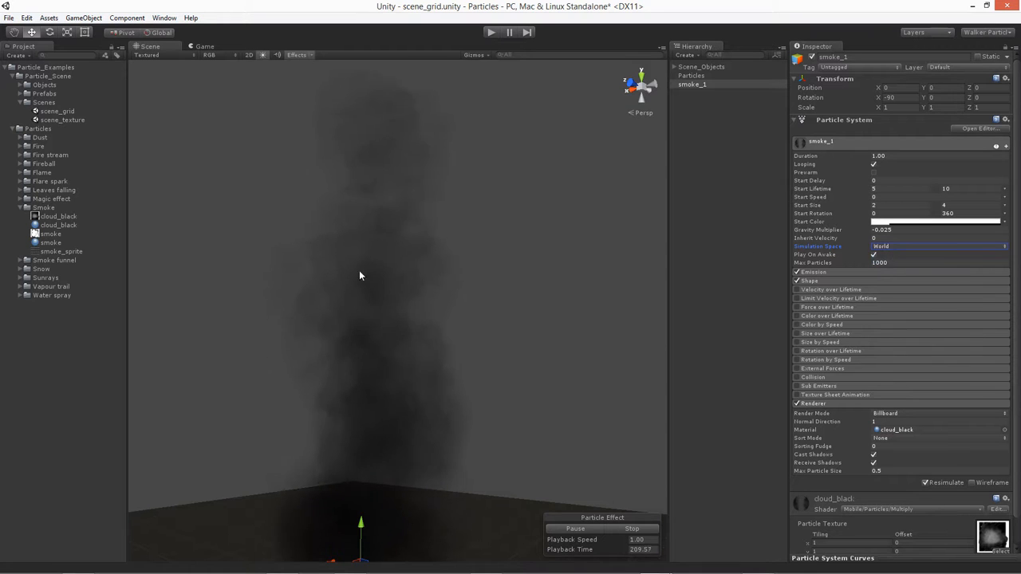
left_click_drag(360, 275, 286, 375, "alt")
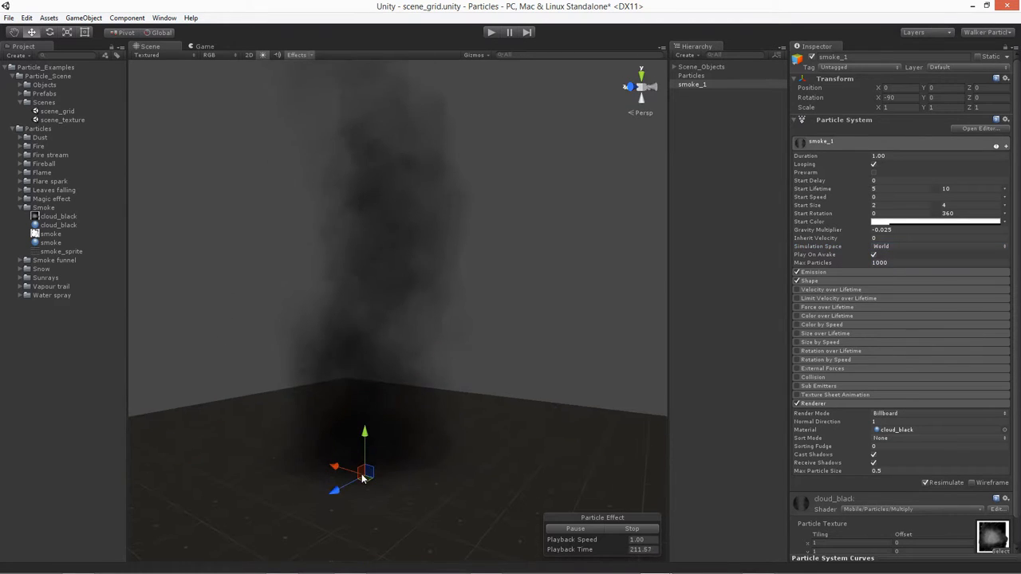
Move the smoke_1 emitter across the floor to test the smoke trail, and reset its X and Z position to 0
mouse_move(366, 484)
left_mouse_down()
mouse_move(368, 448)
mouse_move(444, 449)
mouse_move(503, 463)
mouse_move(533, 504)
mouse_move(423, 545)
mouse_move(368, 507)
mouse_move(359, 474)
mouse_move(349, 519)
mouse_move(366, 490)
left_mouse_up()
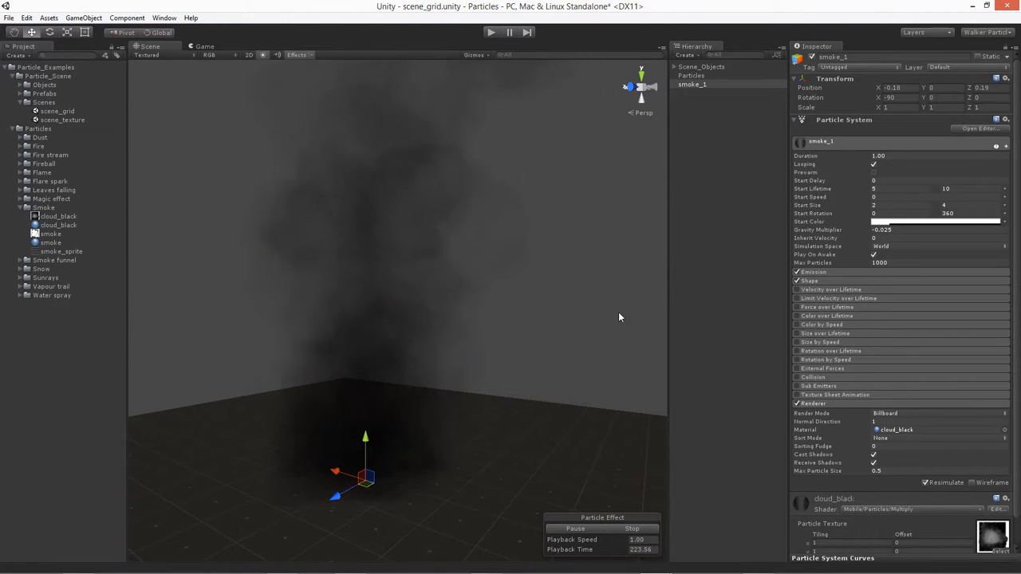
left_click(912, 87)
type("0")
key("Tab")
key("Tab")
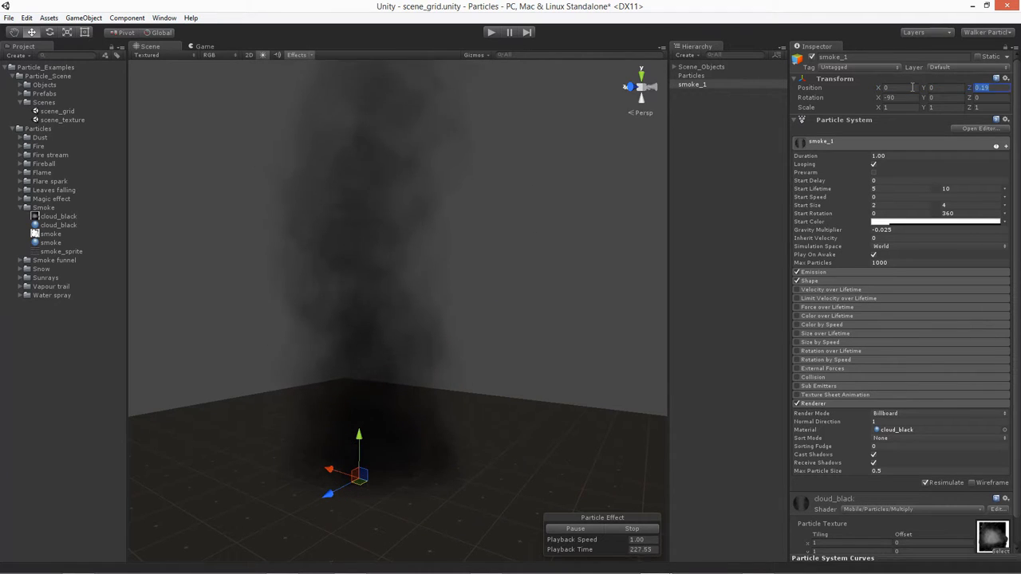
type("0")
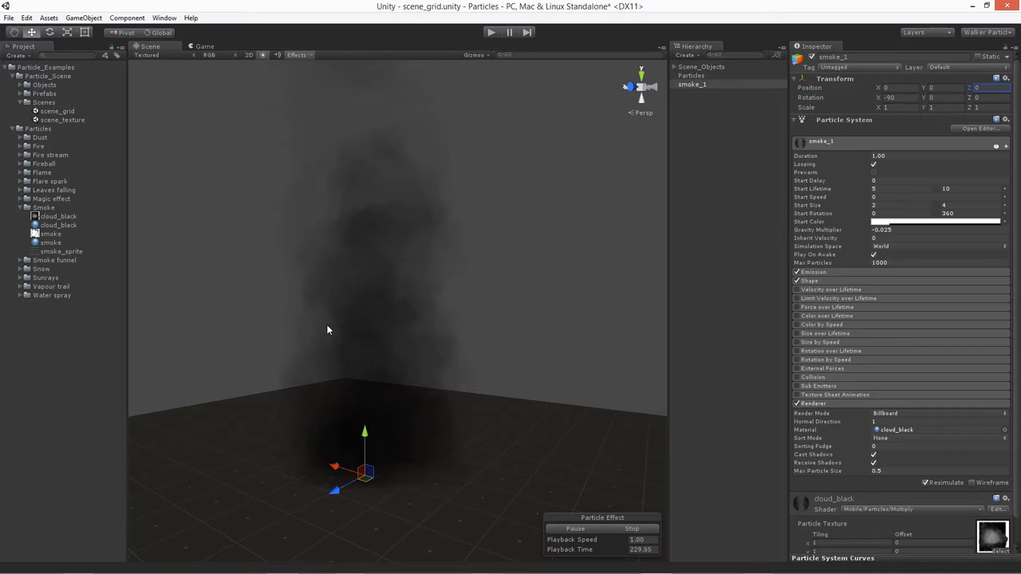
middle_click_drag(327, 328, 337, 336)
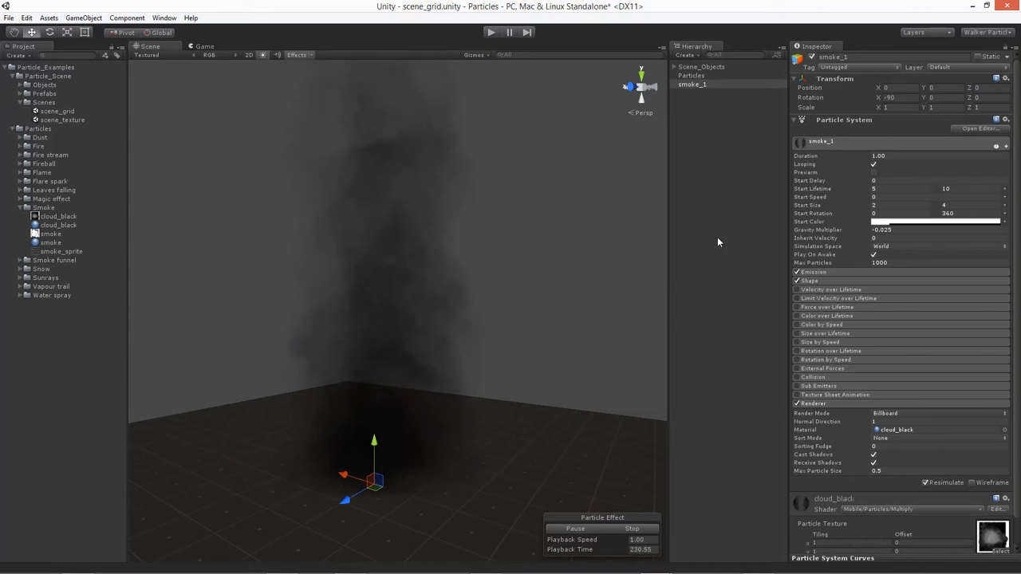
Expand the Emission module of smoke_1 and set the emission rate to 30
left_click(821, 263)
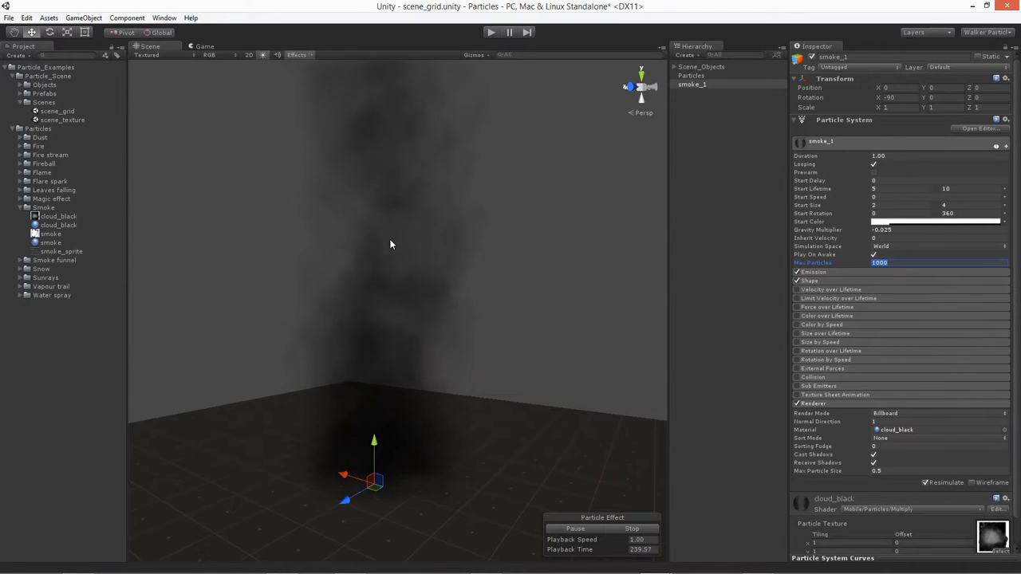
mouse_move(364, 292)
left_mouse_down("alt")
mouse_move(378, 340)
mouse_move(360, 289)
left_mouse_up("alt")
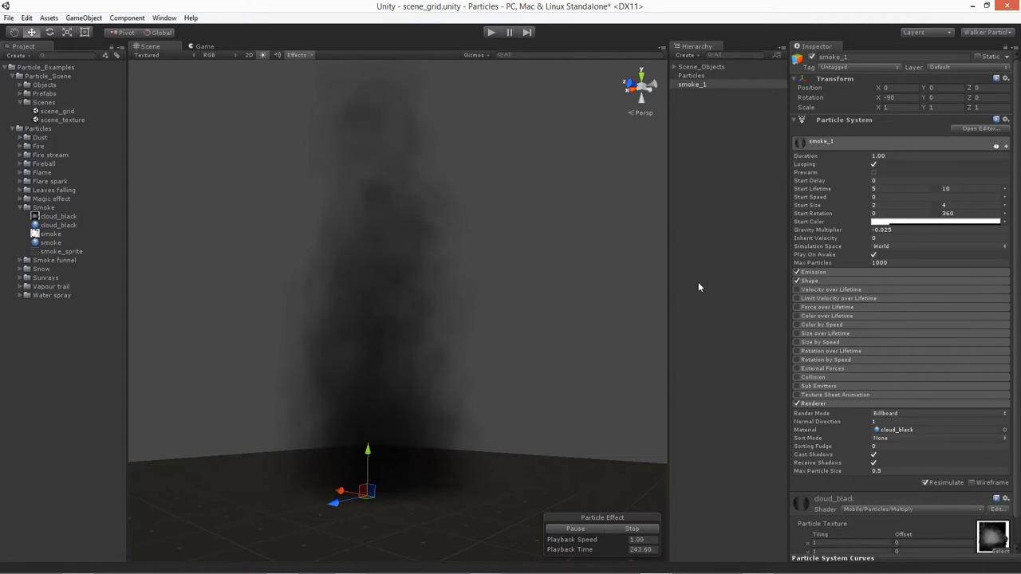
left_click(866, 272)
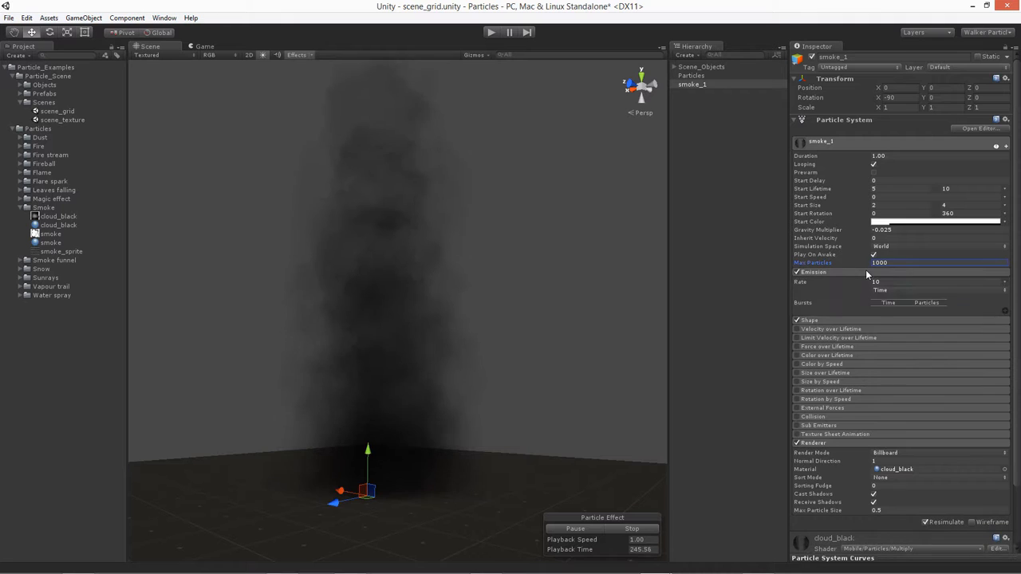
left_click(893, 283)
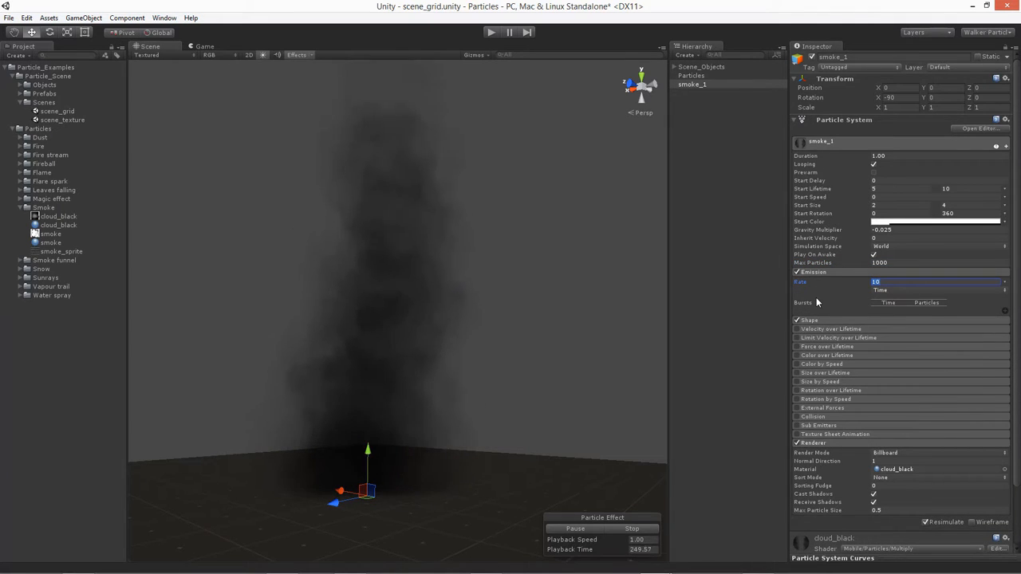
type("20")
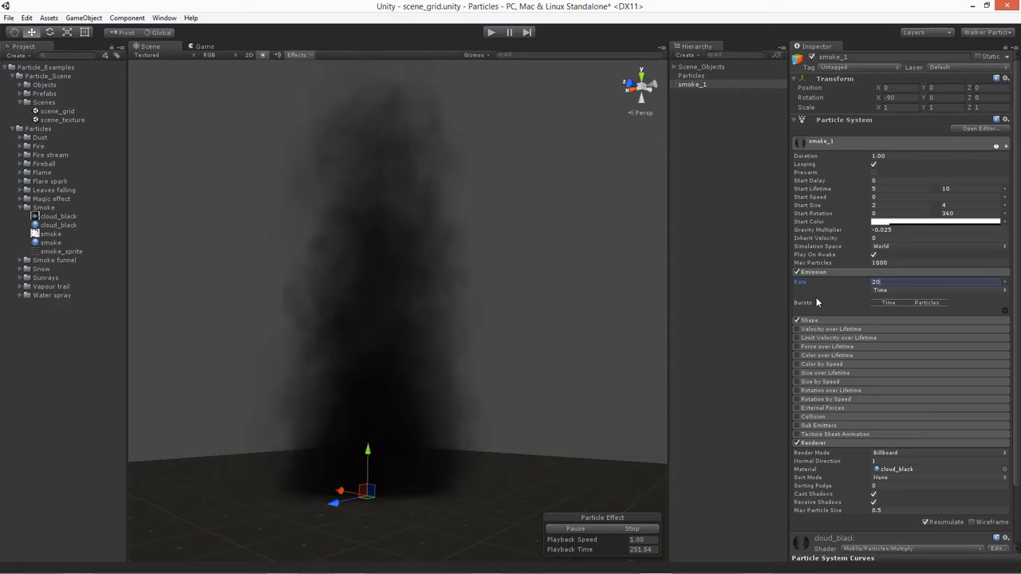
key("BackSpace")
key("BackSpace")
type("30")
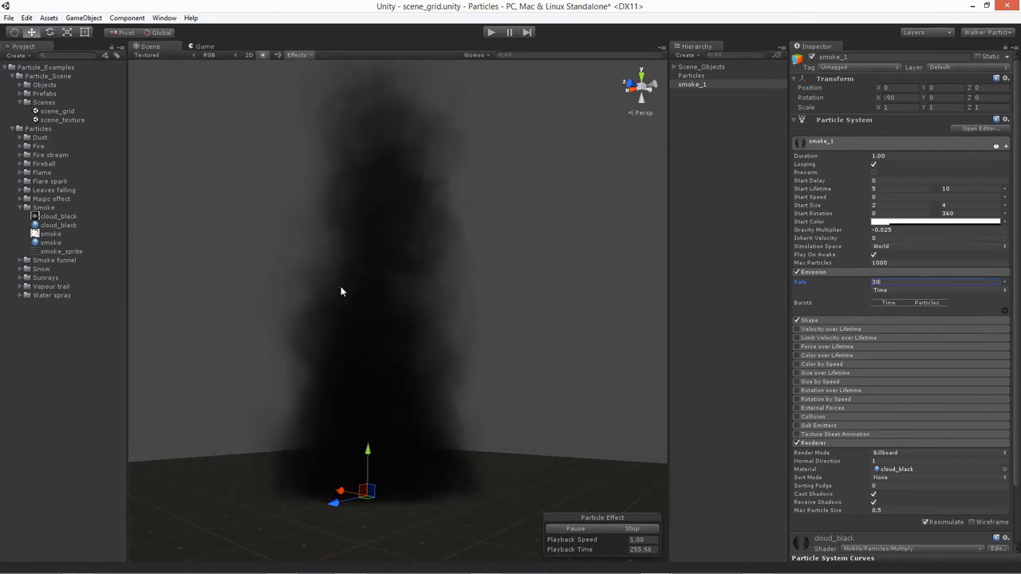
left_click_drag(341, 387, 400, 394, "alt")
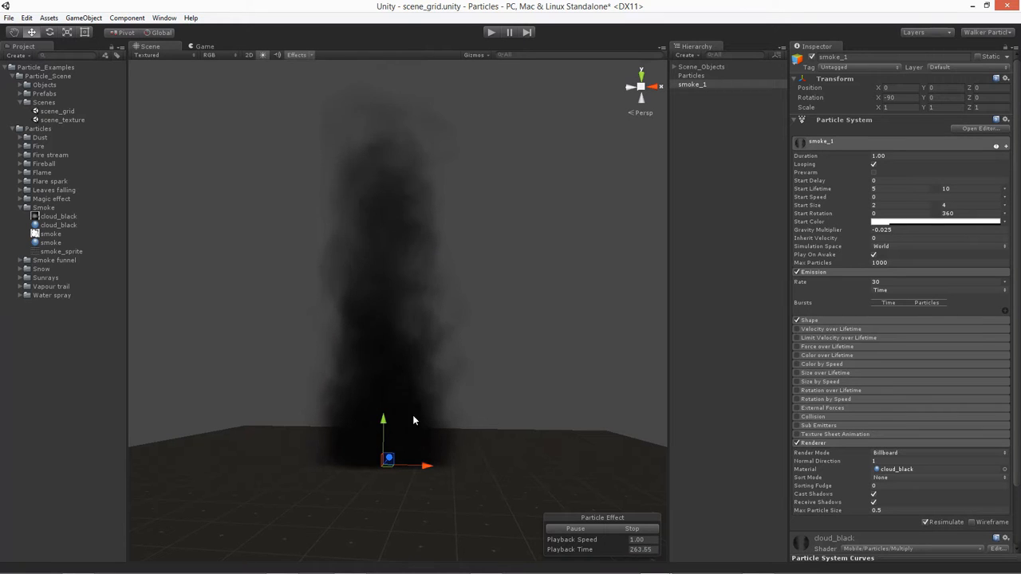
scroll(394, 306, "up", 5)
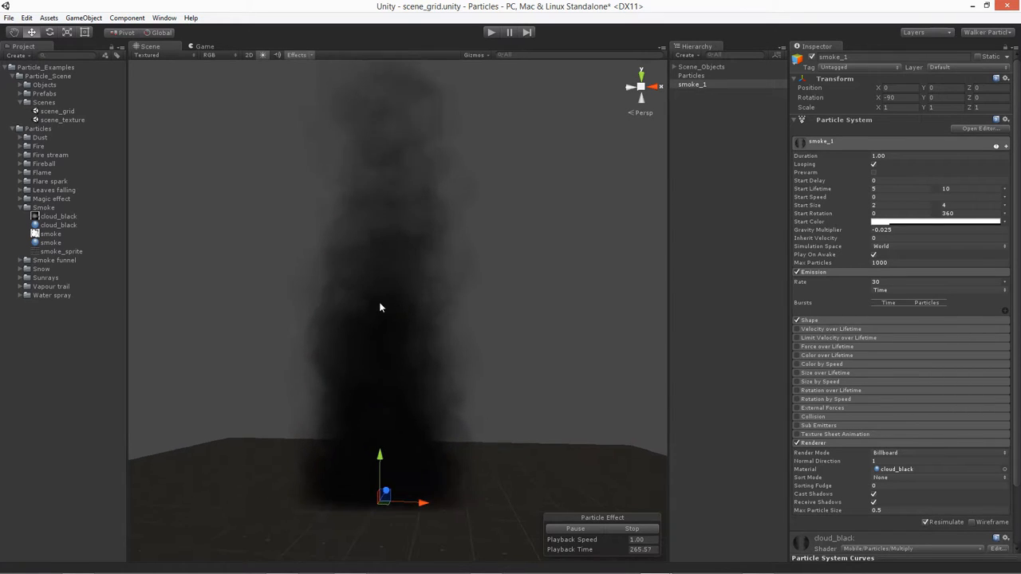
left_click_drag(379, 307, 565, 303, "alt")
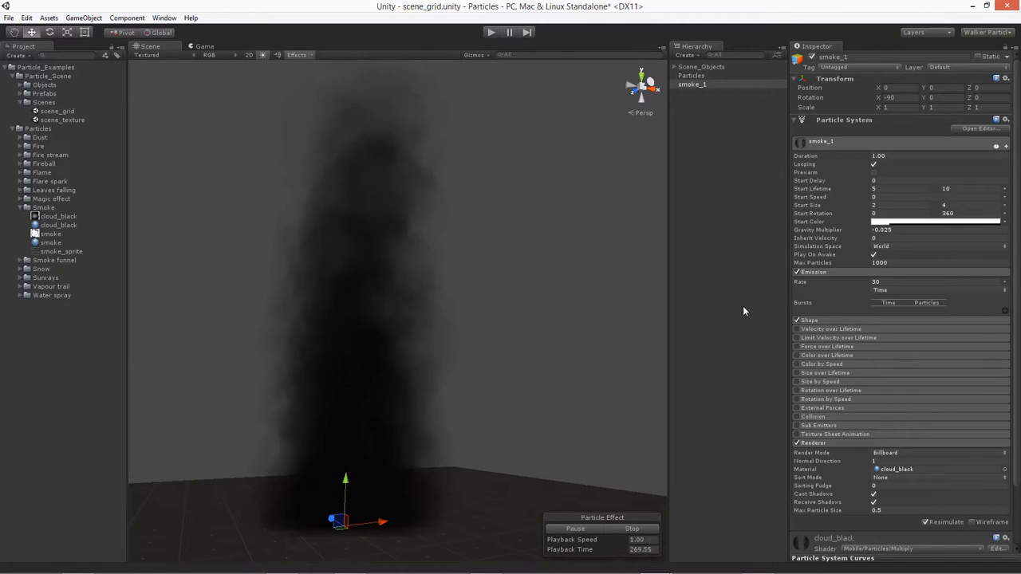
Expand the Shape module of smoke_1 and set the cone's angle to 30
left_click(828, 320)
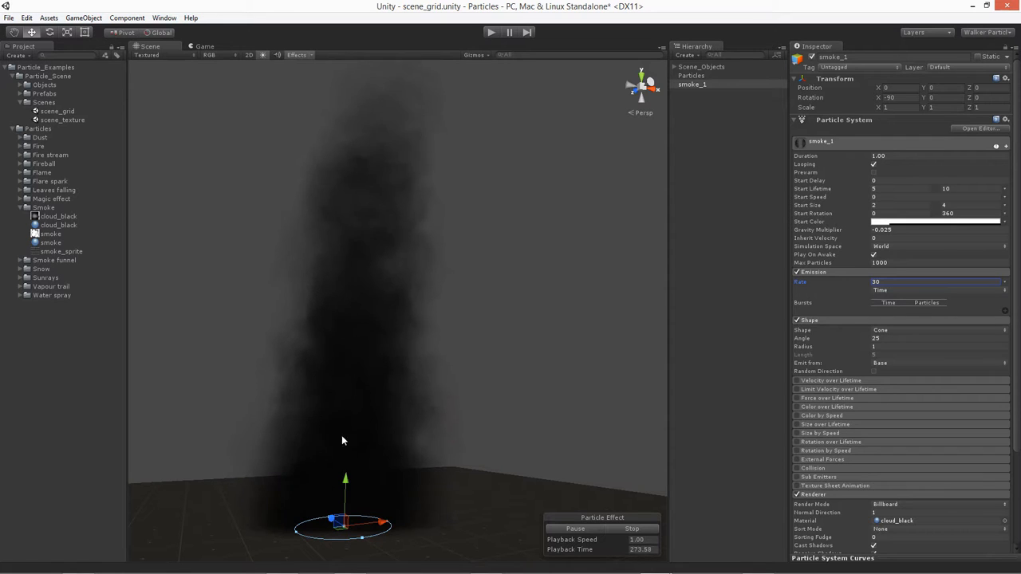
left_click(803, 341)
mouse_move(823, 340)
left_mouse_down()
mouse_move(856, 341)
mouse_move(829, 343)
left_mouse_up()
left_click(892, 340)
type("30")
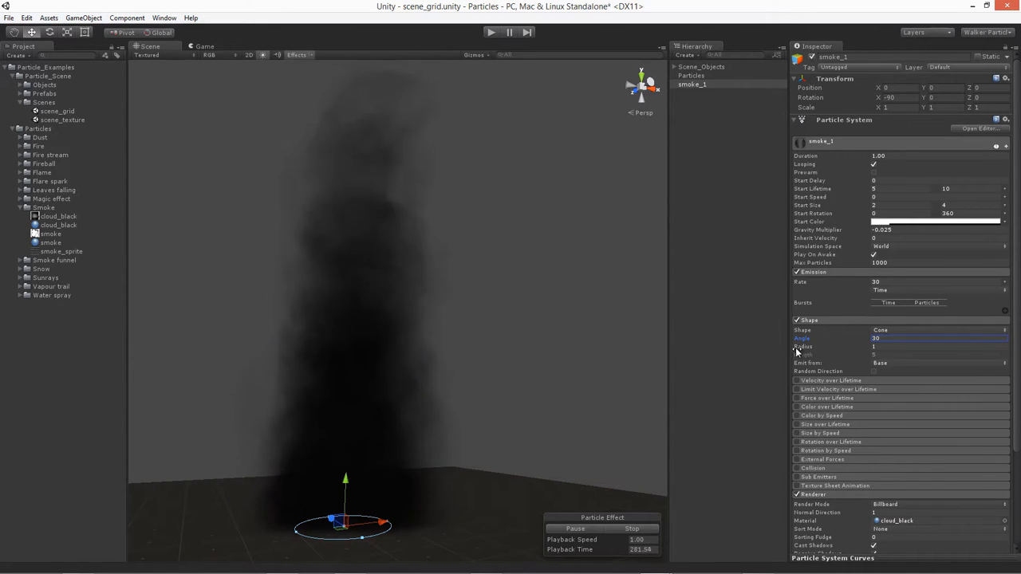
Set the radius of the cone emitter to 0.1 and inspect the narrowed smoke column
left_click_drag(809, 346, 714, 366)
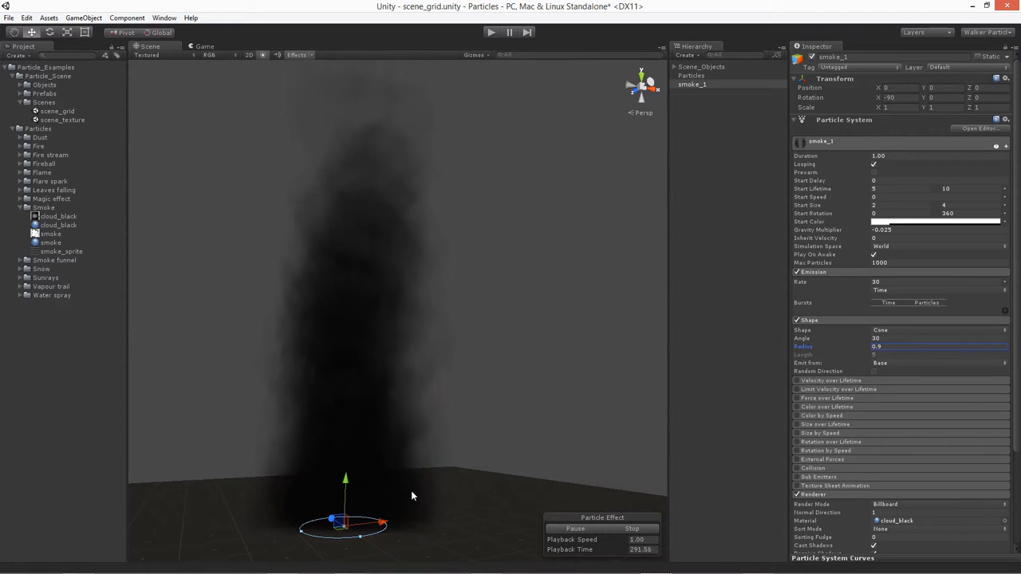
left_click(902, 346)
type("0.")
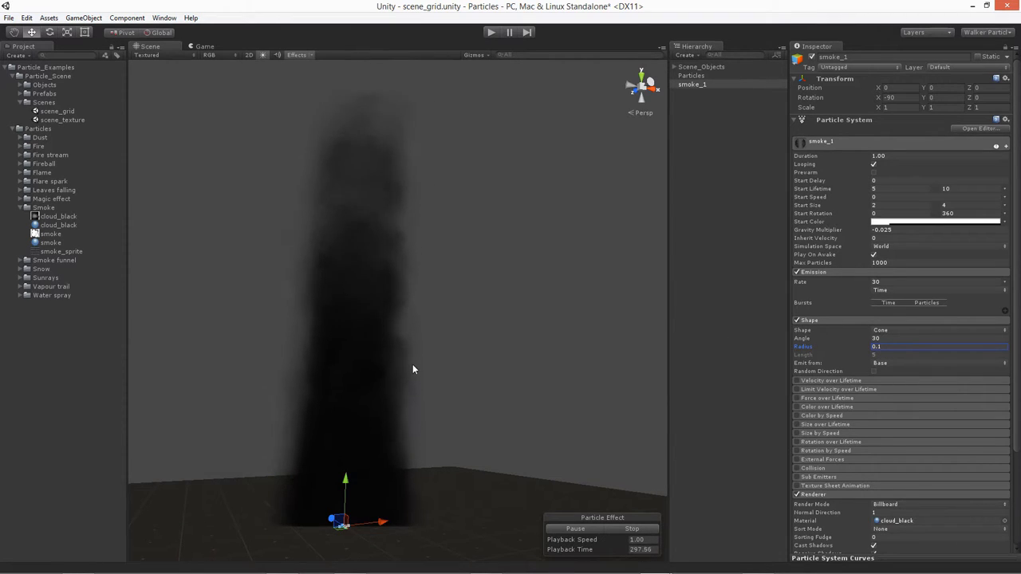
left_click_drag(397, 426, 345, 22, "alt")
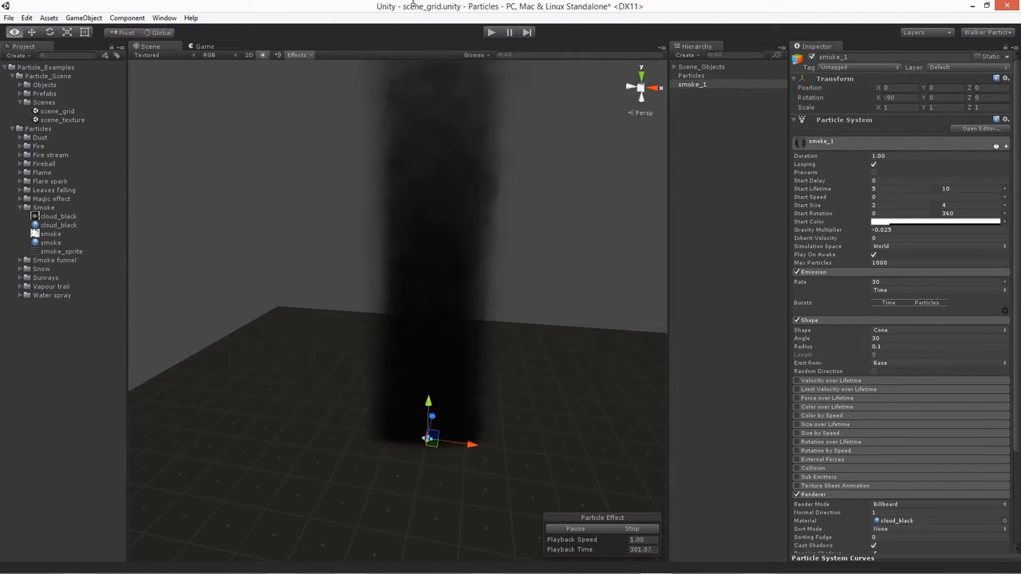
left_click_drag(257, 201, 667, 250, "alt")
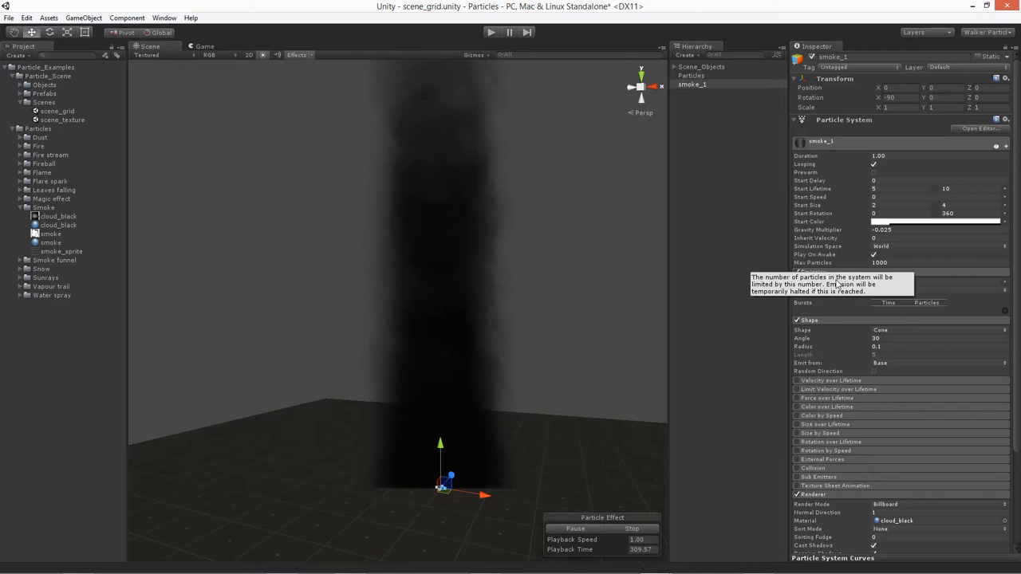
left_click(802, 341)
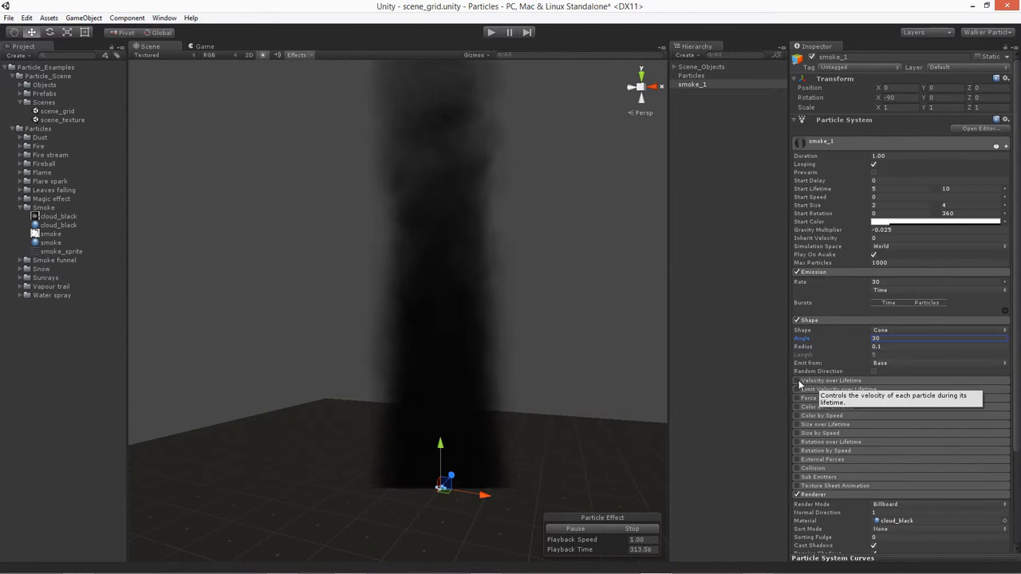
left_click(828, 361)
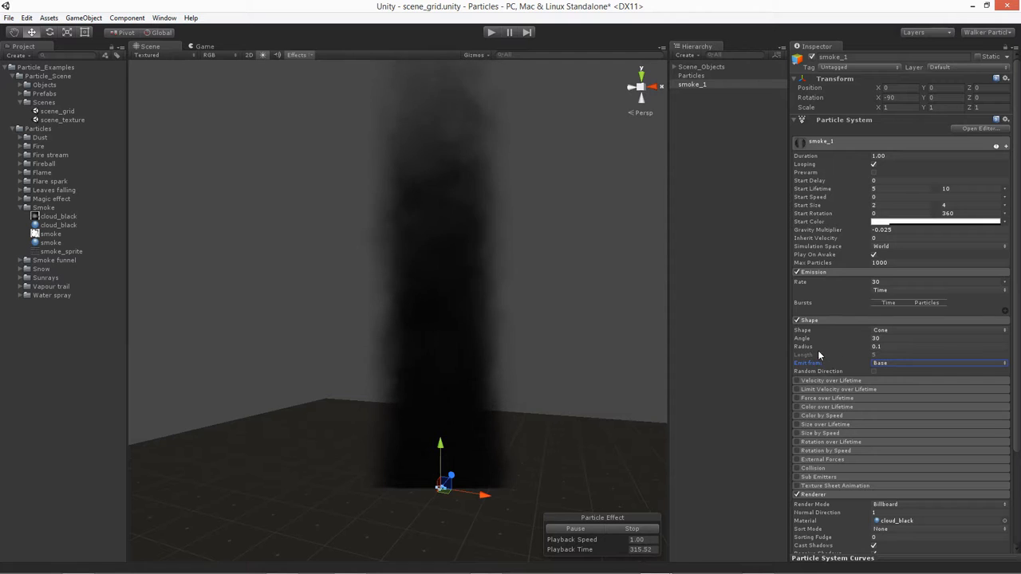
Collapse the Shape module and the main settings of the smoke_1 particle system
middle_click_drag(567, 345, 489, 306)
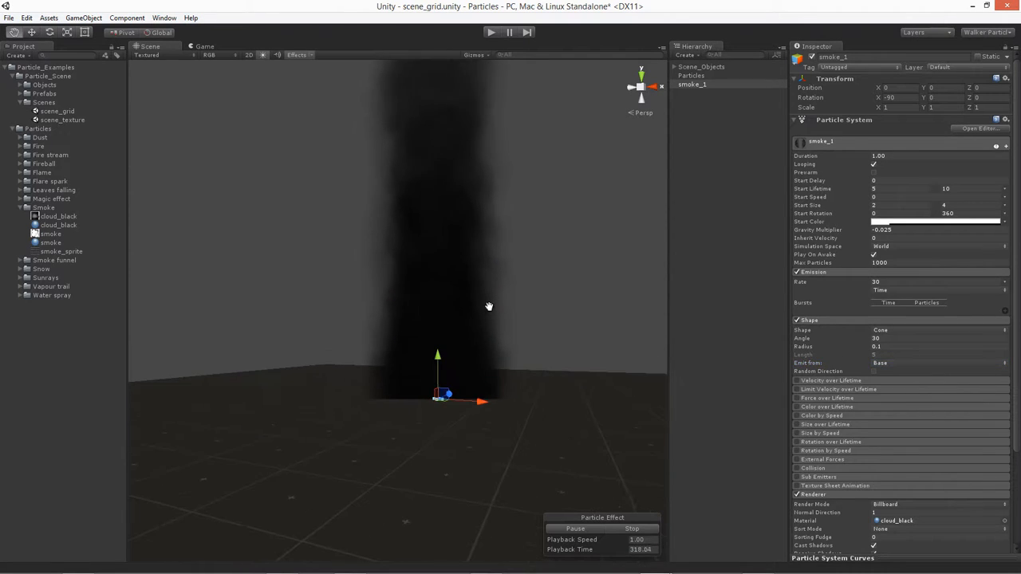
left_click(833, 321)
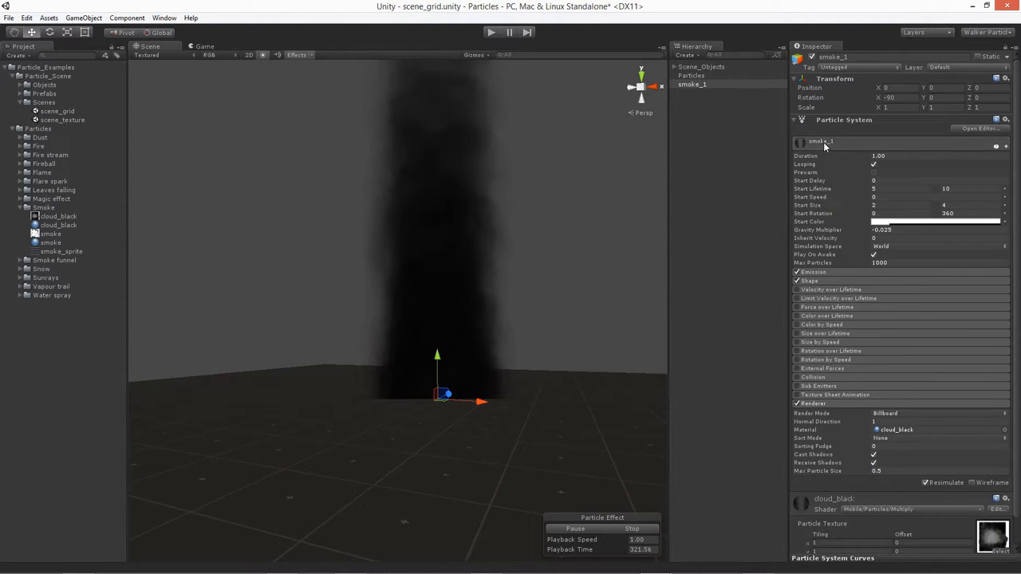
left_click(823, 142)
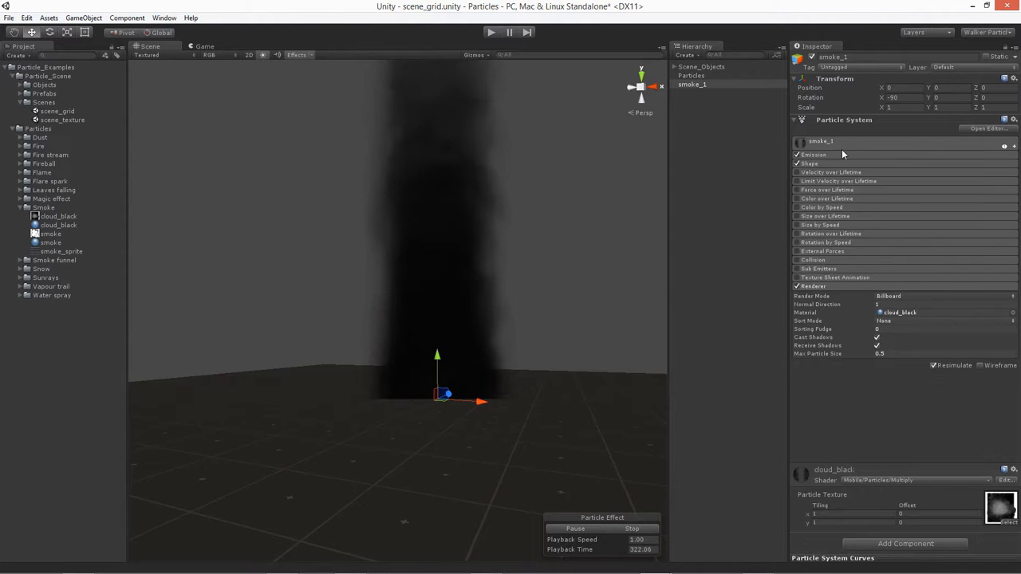
Expand and enable the Force over Lifetime module of smoke_1 and set its Z force to 1
left_click(814, 191)
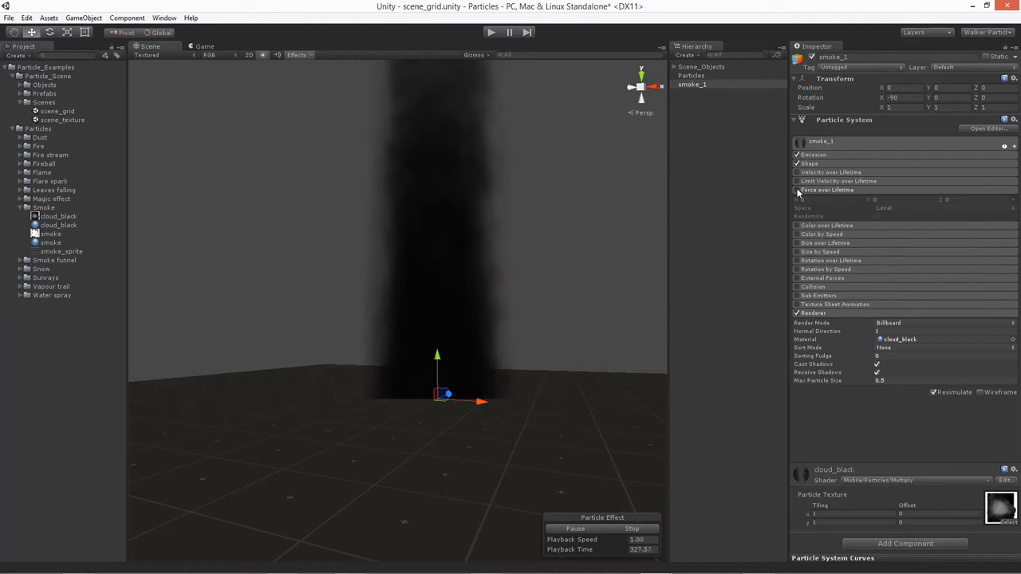
left_click(796, 191)
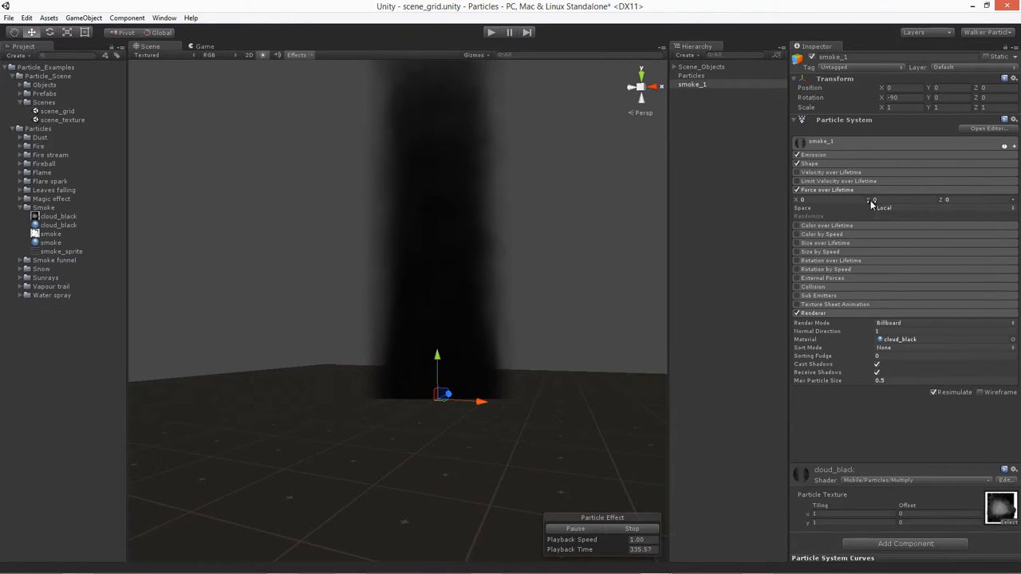
type("1")
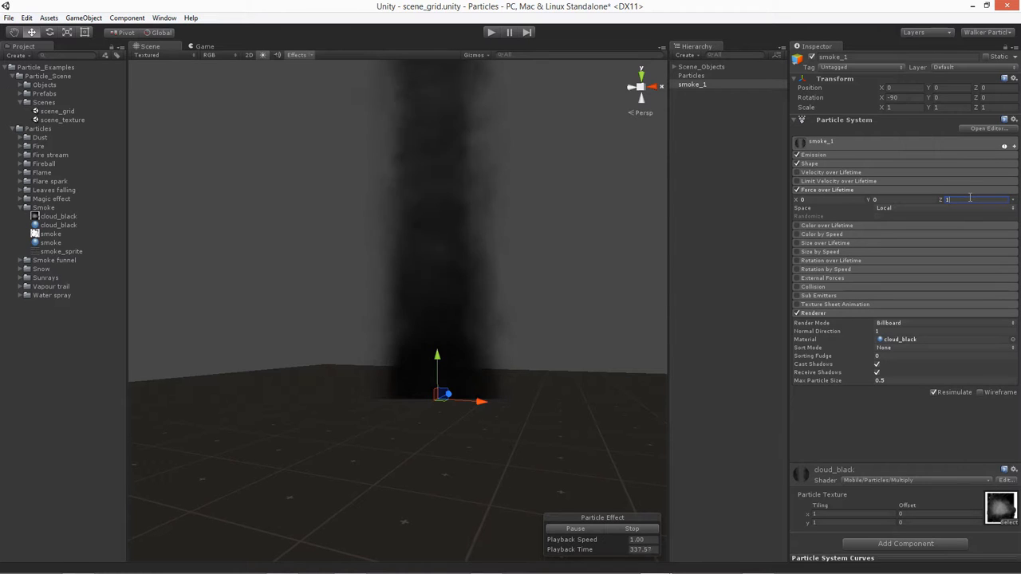
left_click_drag(410, 178, 412, 87, "alt")
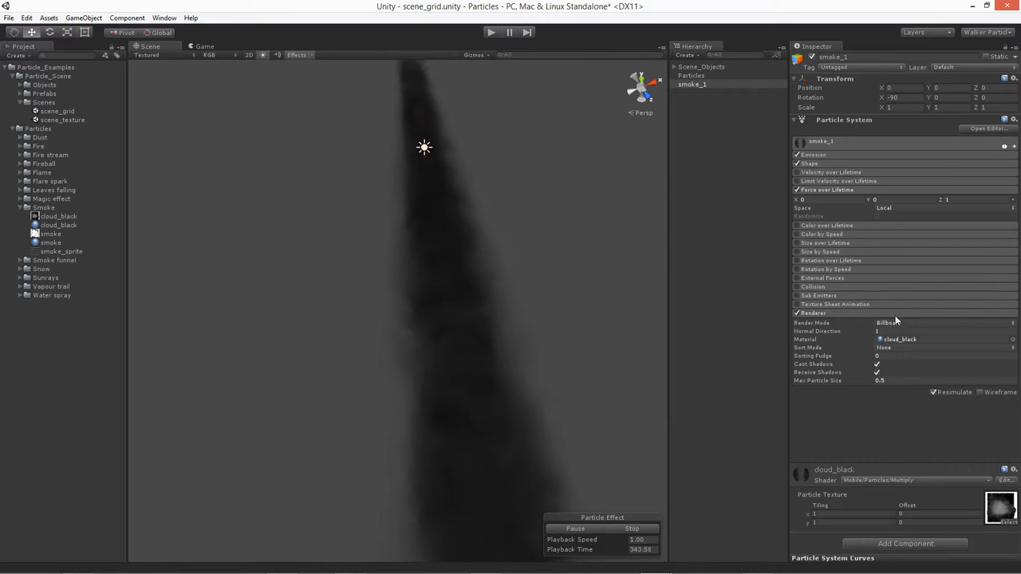
Try a Z force of 0.1 on the smoke and inspect the column from several angles
left_click(956, 200)
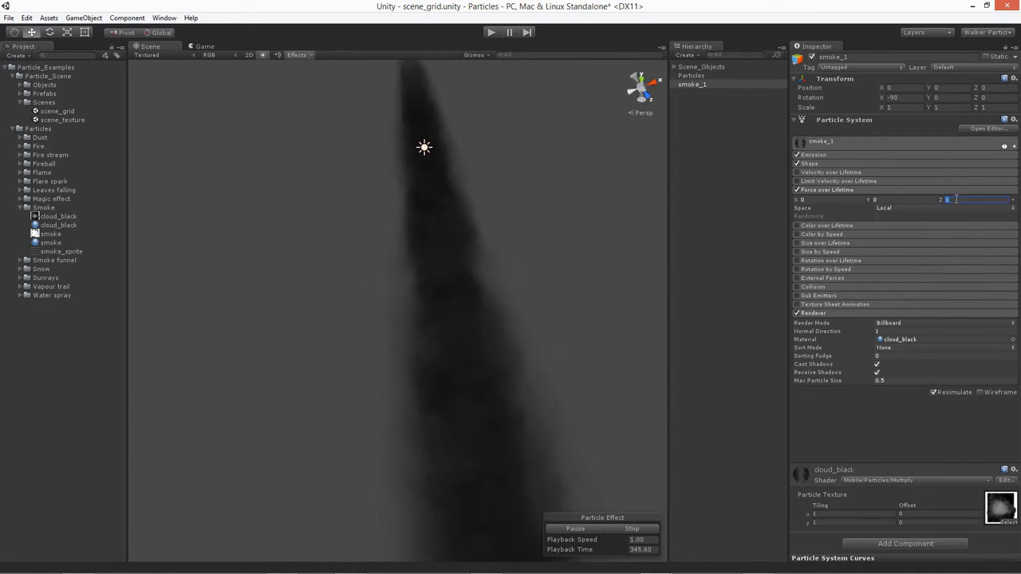
type("-2")
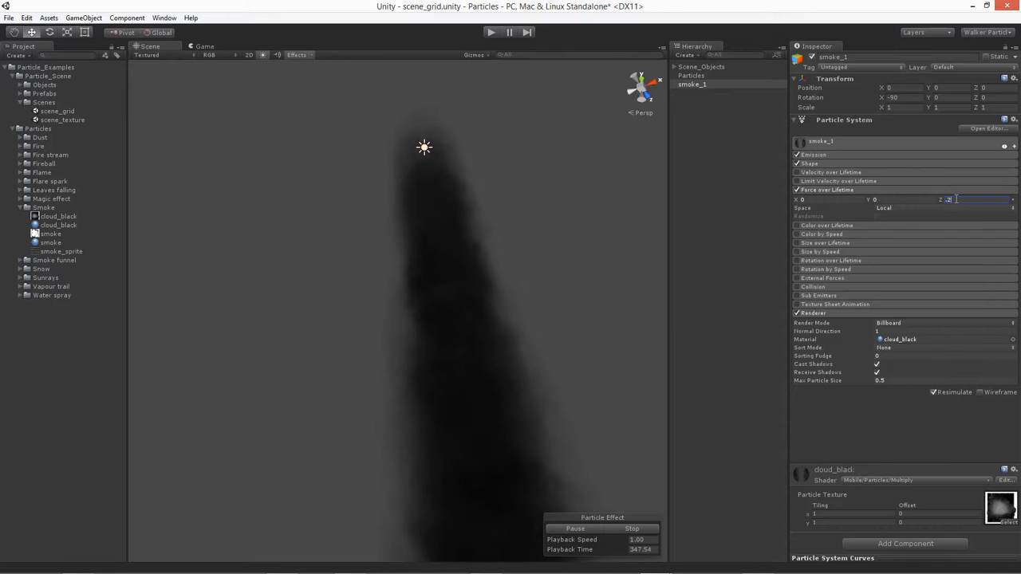
key("BackSpace")
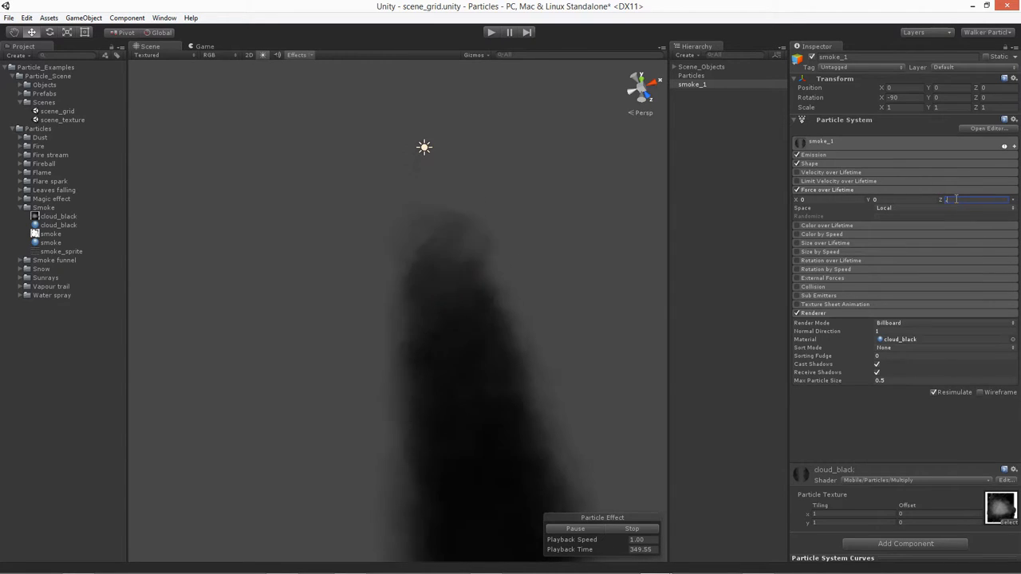
type(".1")
key("BackSpace")
key("BackSpace")
key("BackSpace")
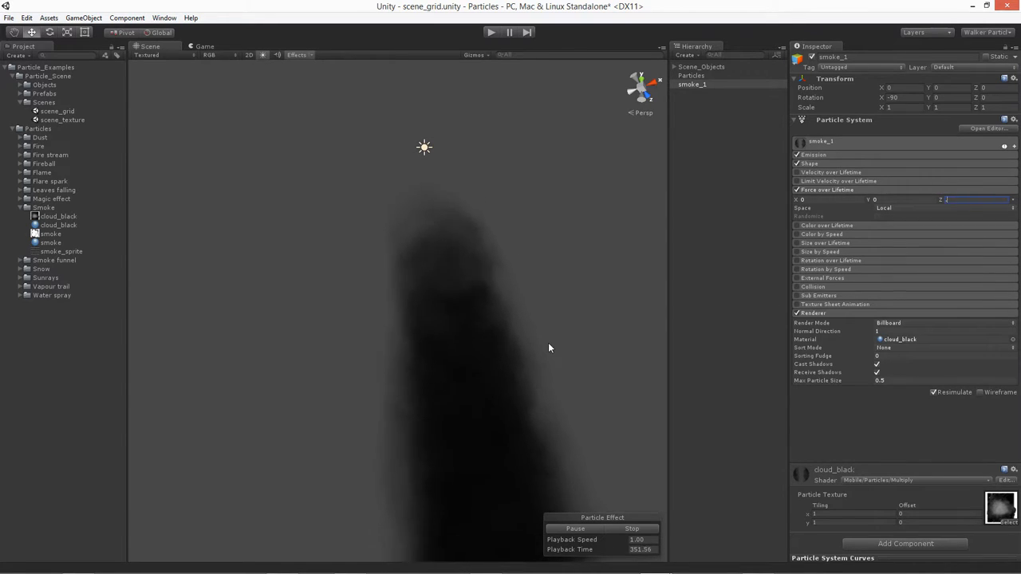
type(".1")
left_click_drag(516, 348, 433, 497, "alt")
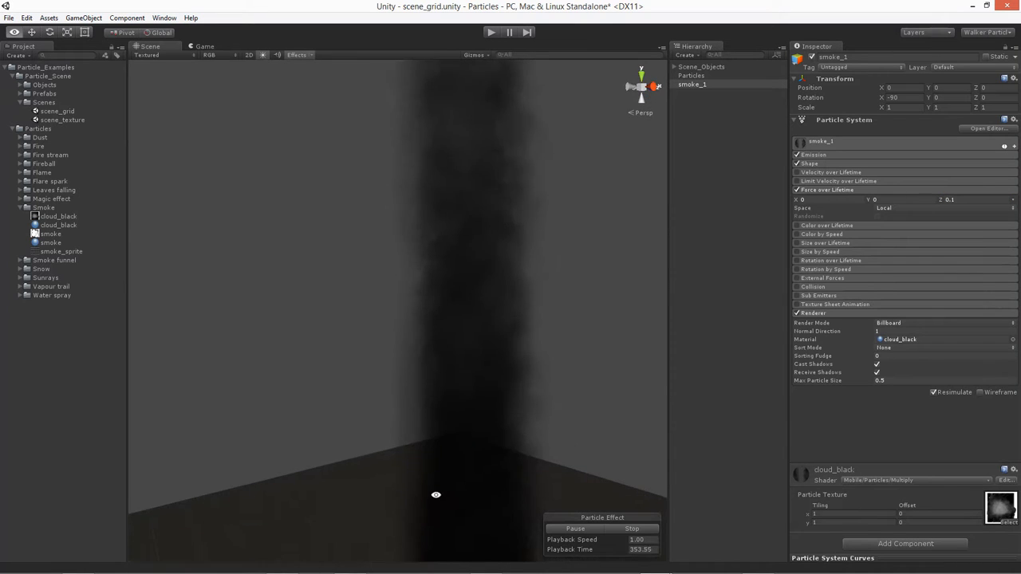
middle_click_drag(453, 408, 427, 368)
left_click_drag(402, 488, 350, 436, "alt")
middle_click_drag(374, 433, 412, 407)
scroll(478, 418, "down", 2)
scroll(412, 407, "down", 2)
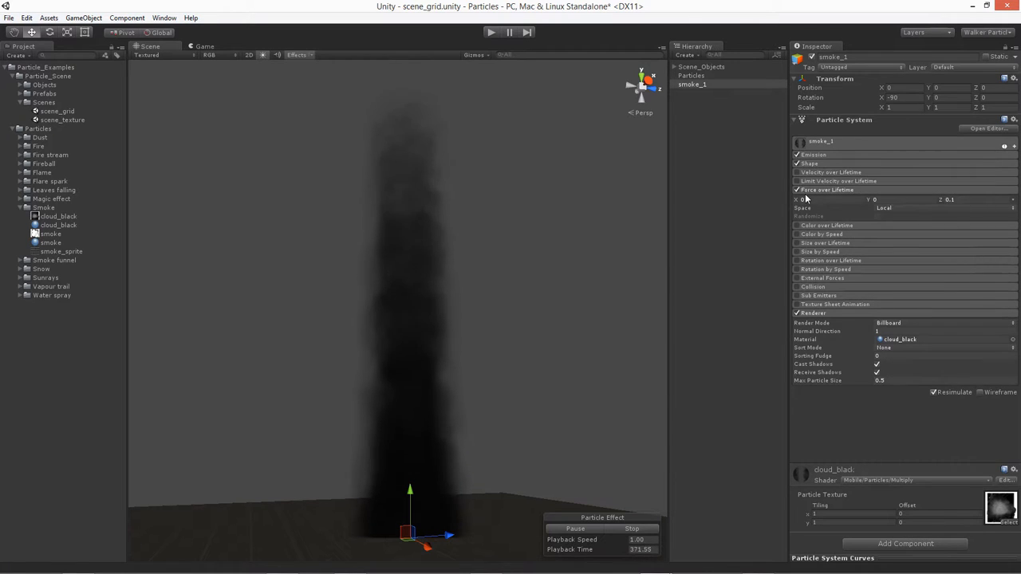
Try an X force of 1 on the smoke, and reduce it to 0.4
type("1")
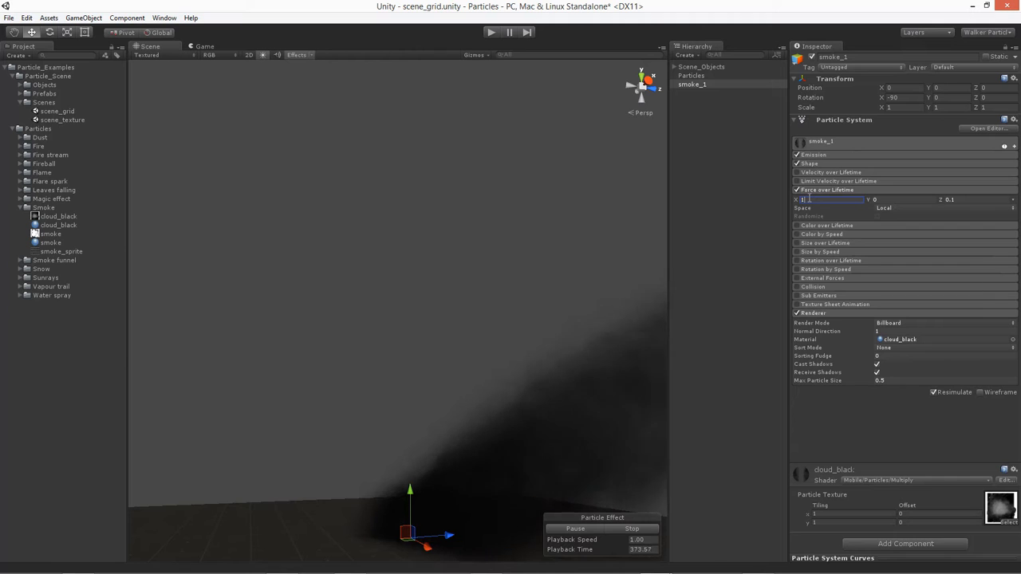
left_click_drag(428, 297, 425, 367, "alt")
scroll(497, 389, "down", 4)
middle_click_drag(478, 381, 362, 388)
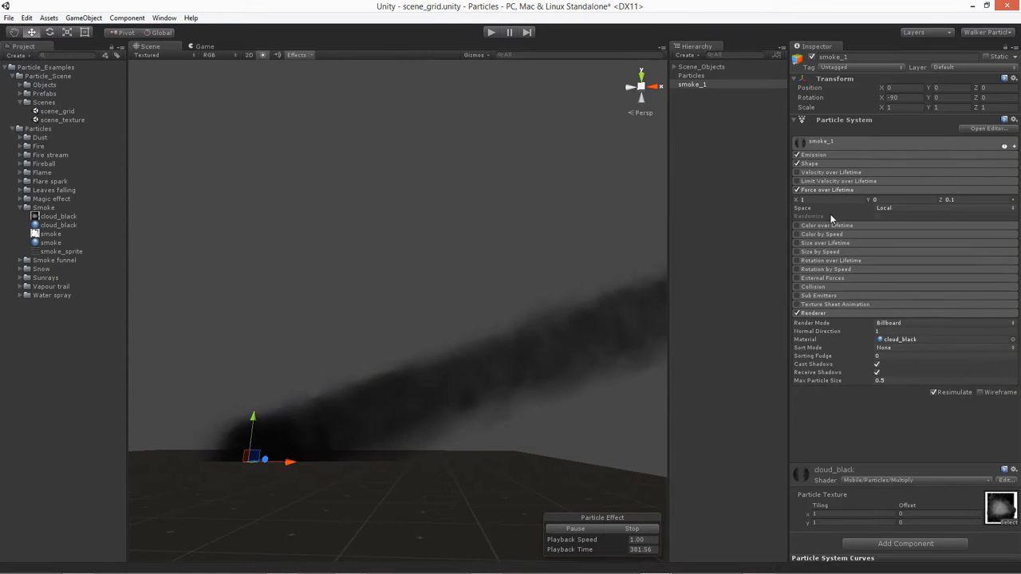
left_click_drag(797, 201, 792, 205)
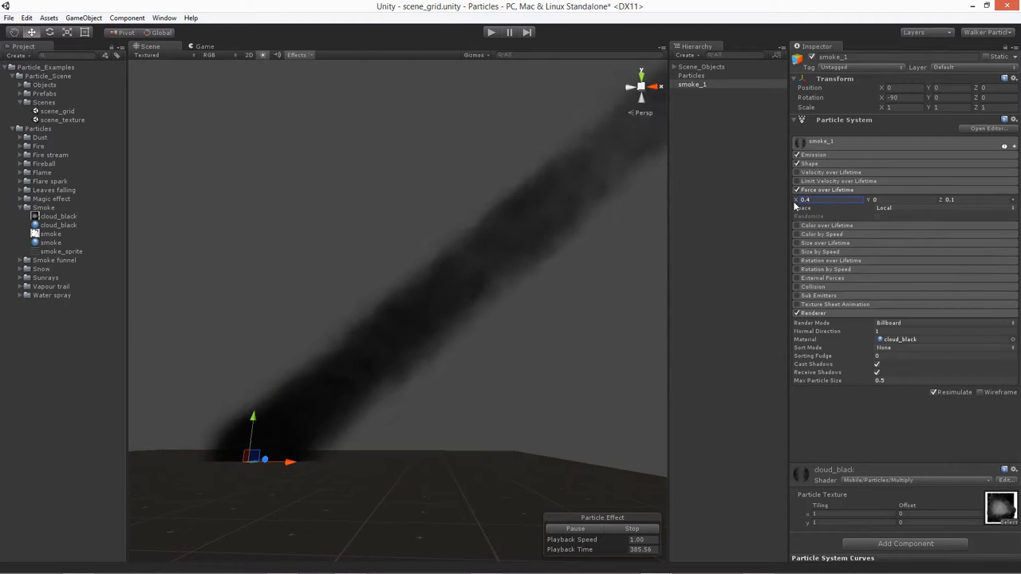
Set the Force over Lifetime space to World and return the X force to 0
left_click(891, 205)
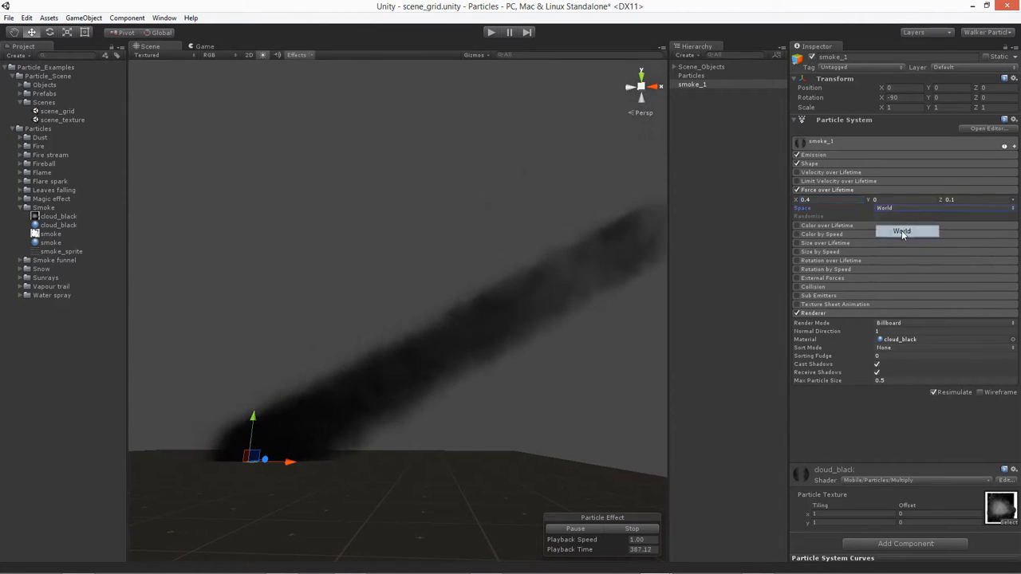
left_click(901, 230)
left_click_drag(798, 204, 786, 199)
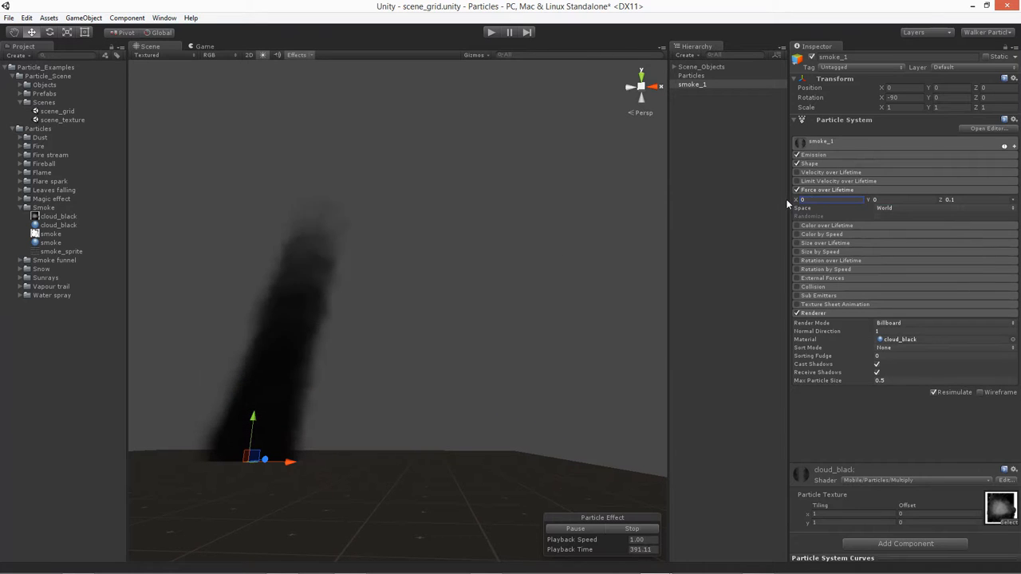
left_click_drag(455, 412, 542, 447, "alt")
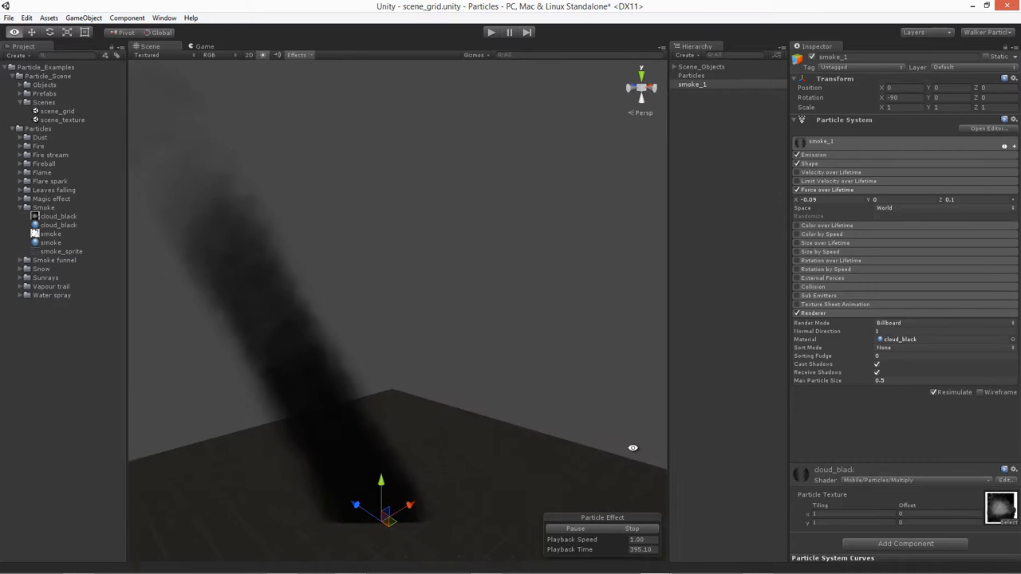
left_click(827, 199)
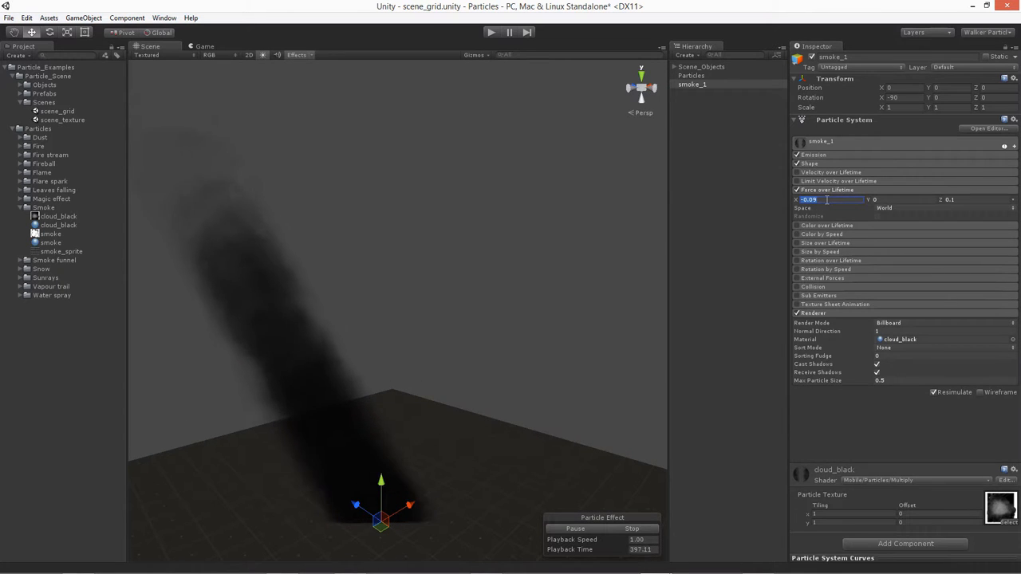
type("0")
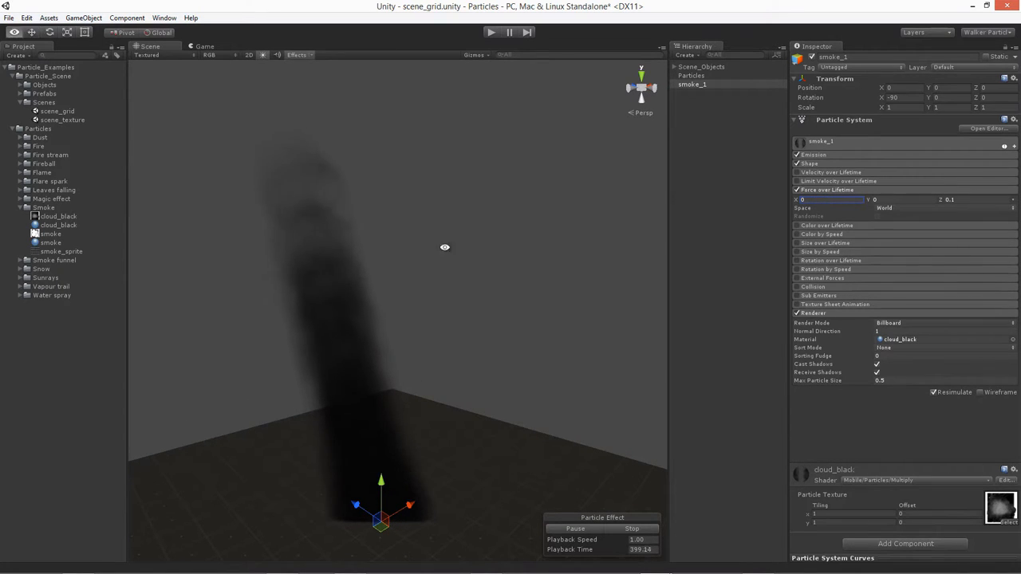
Set the Z force to 0 and the Y force to 0.1, and inspect the faster-rising smoke
left_click_drag(444, 247, 531, 264, "alt")
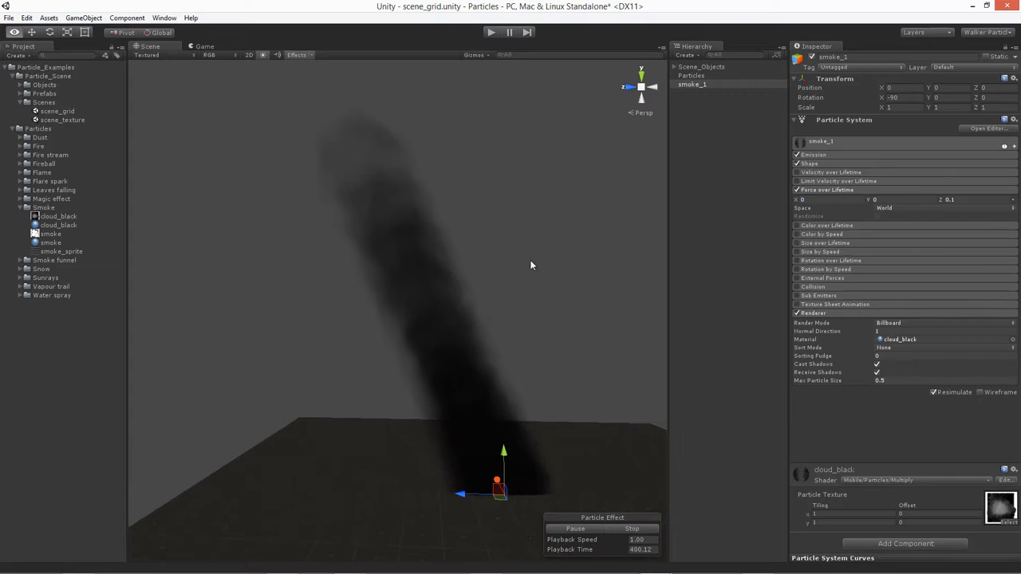
left_click(961, 200)
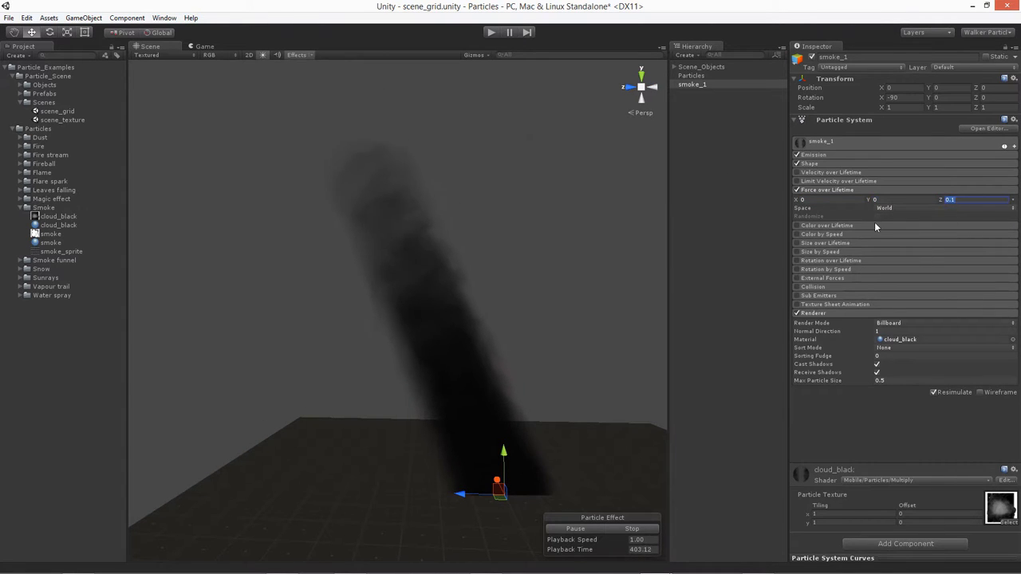
type("0")
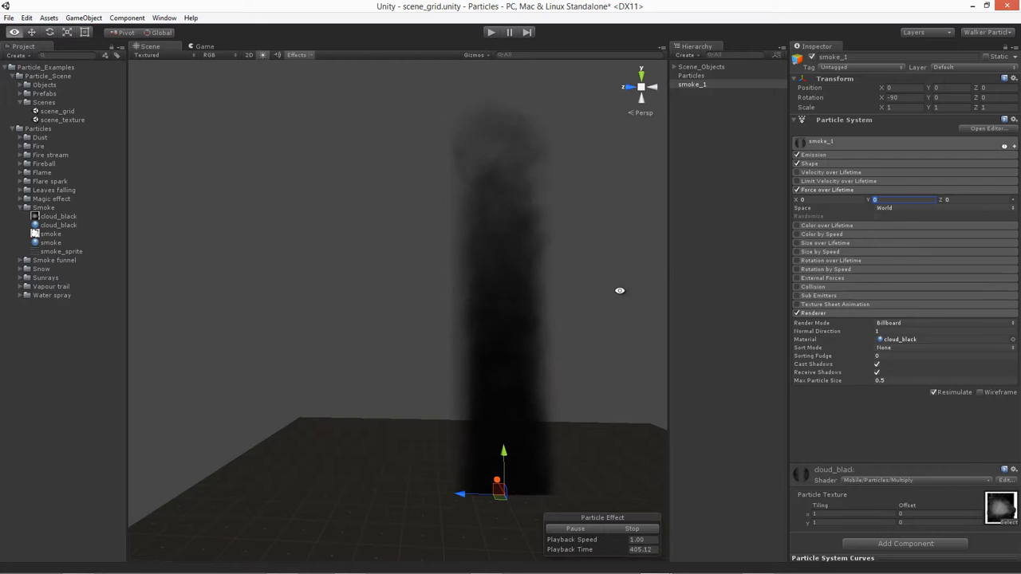
key("BackSpace")
type(".1")
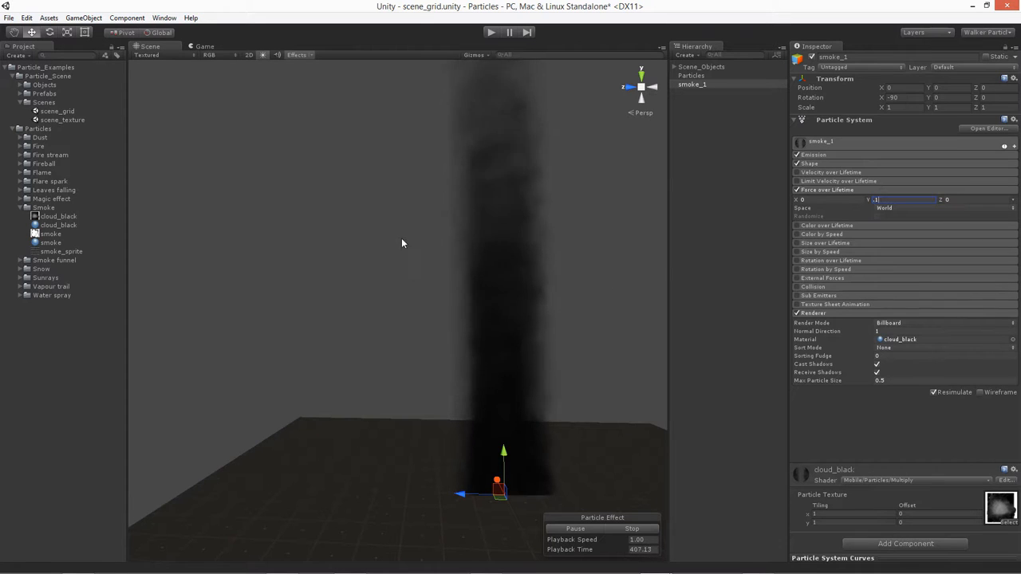
middle_click_drag(401, 239, 356, 313)
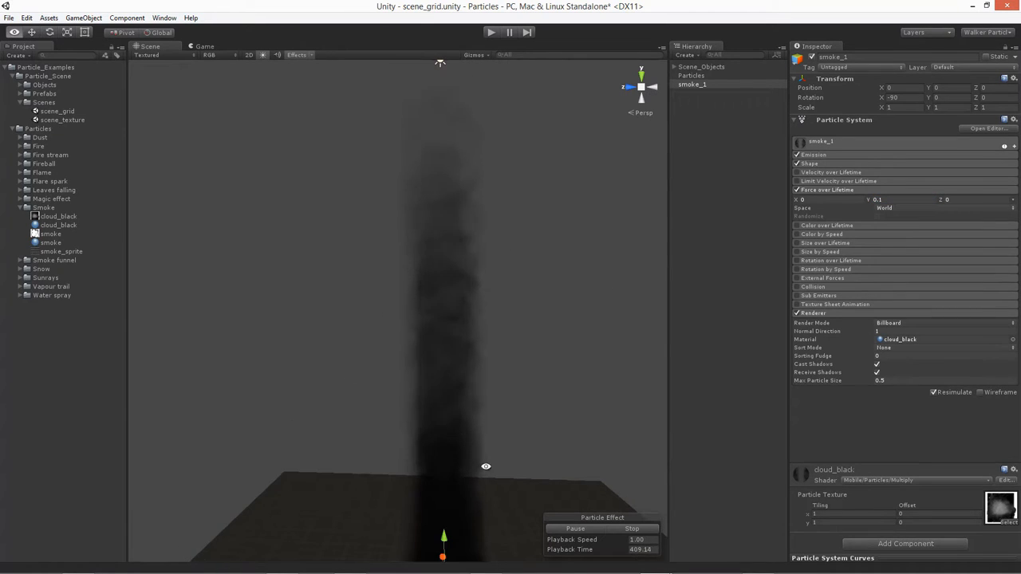
middle_click_drag(484, 468, 427, 413)
left_click_drag(427, 412, 442, 447, "alt")
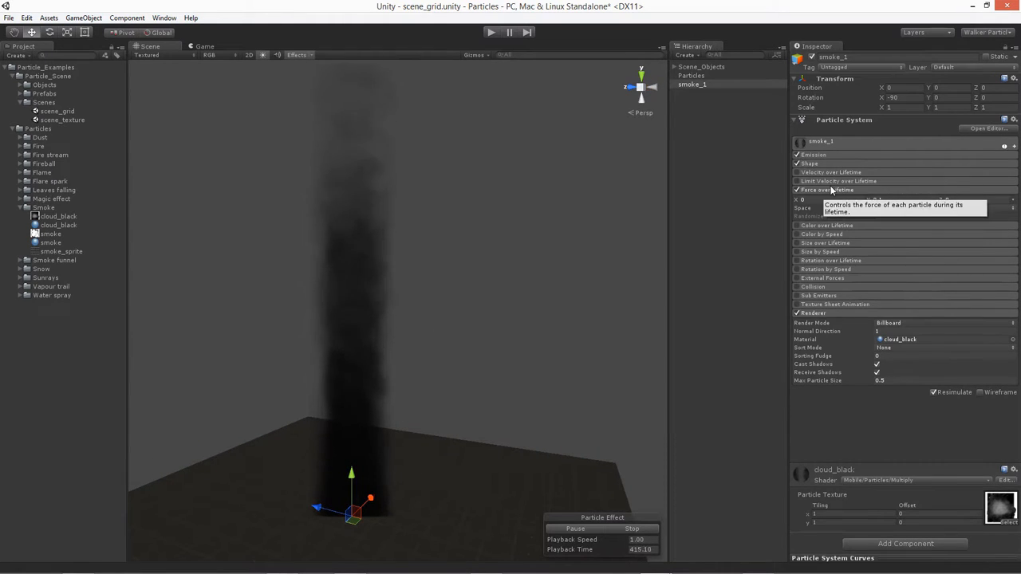
Enable the Color over Lifetime module of smoke_1 and open its color gradient for editing
left_click(800, 226)
left_click(797, 225)
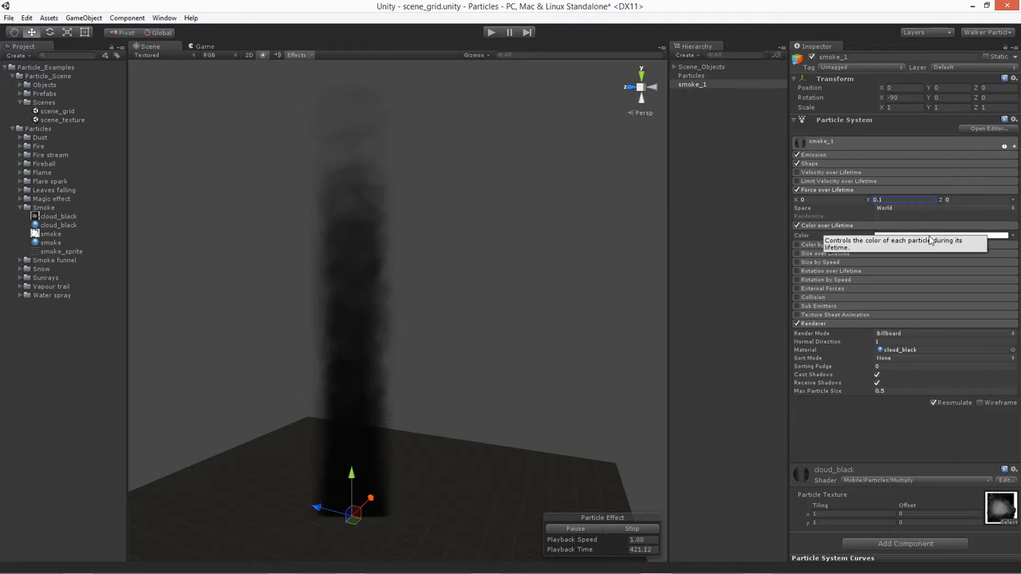
left_click(930, 236)
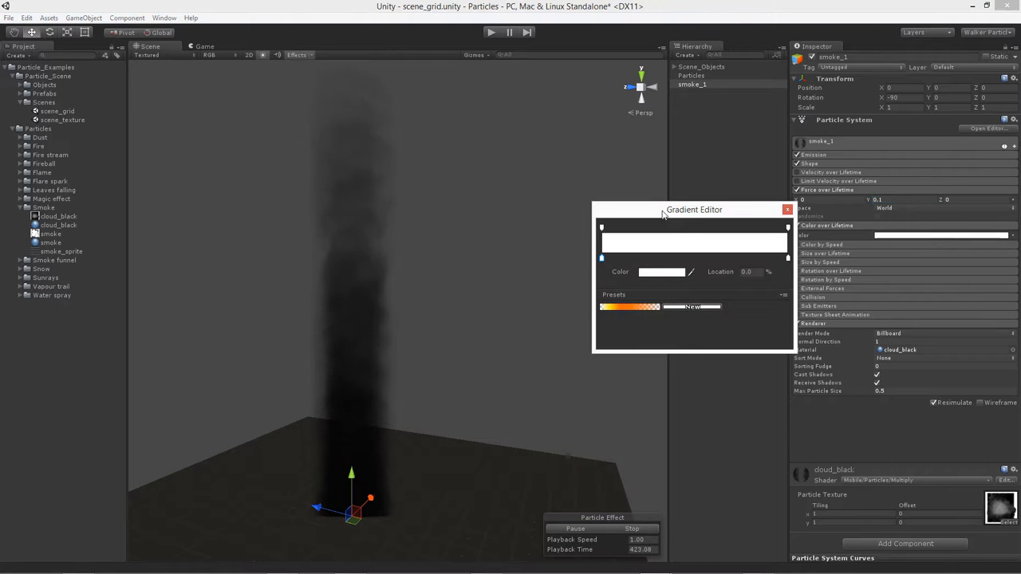
left_click_drag(696, 209, 661, 188)
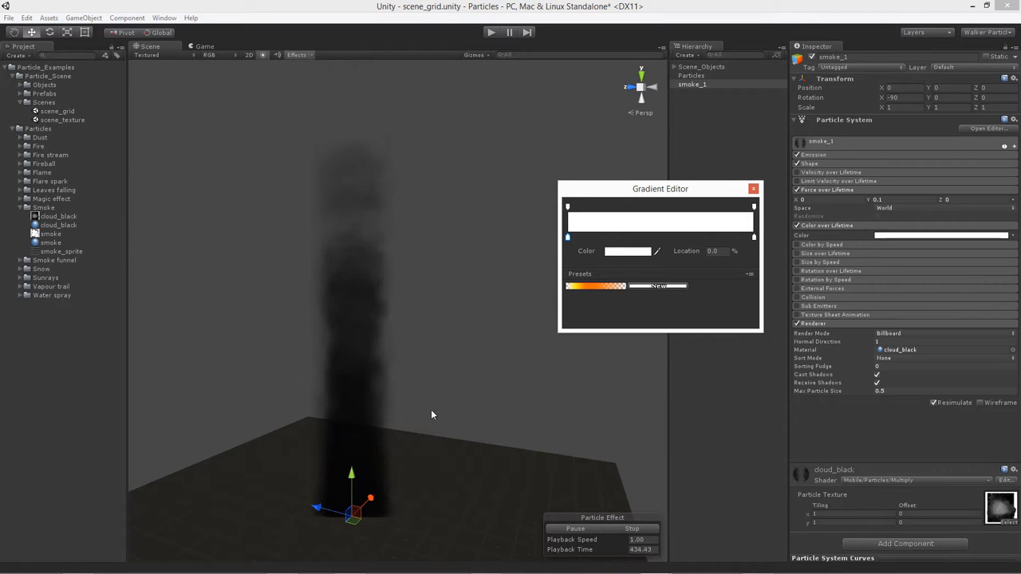
Add a color key at about 6.2% of the gradient and color it dark yellowish grey, about RGB 92, 91, 78
left_click(579, 237)
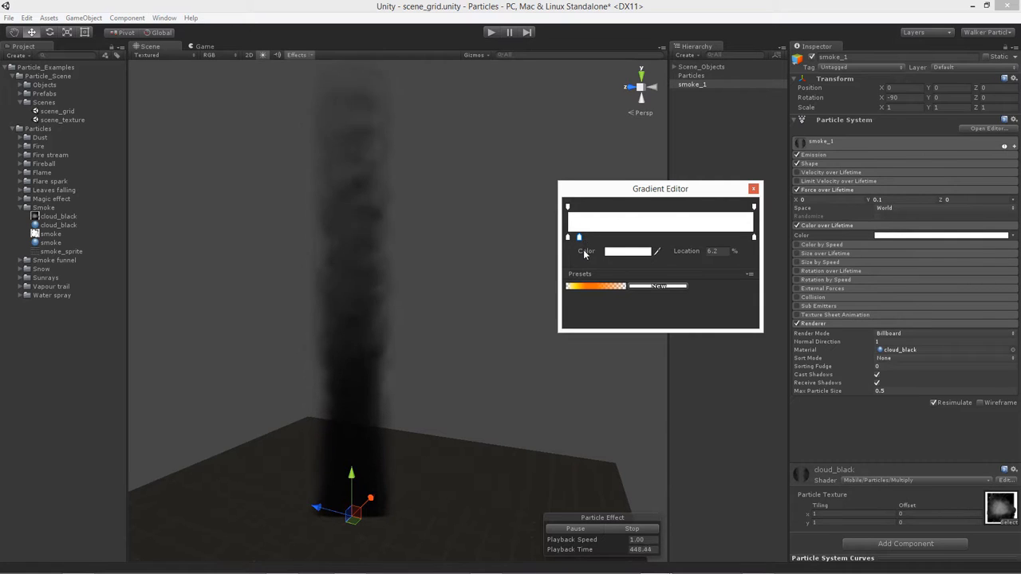
left_click(628, 253)
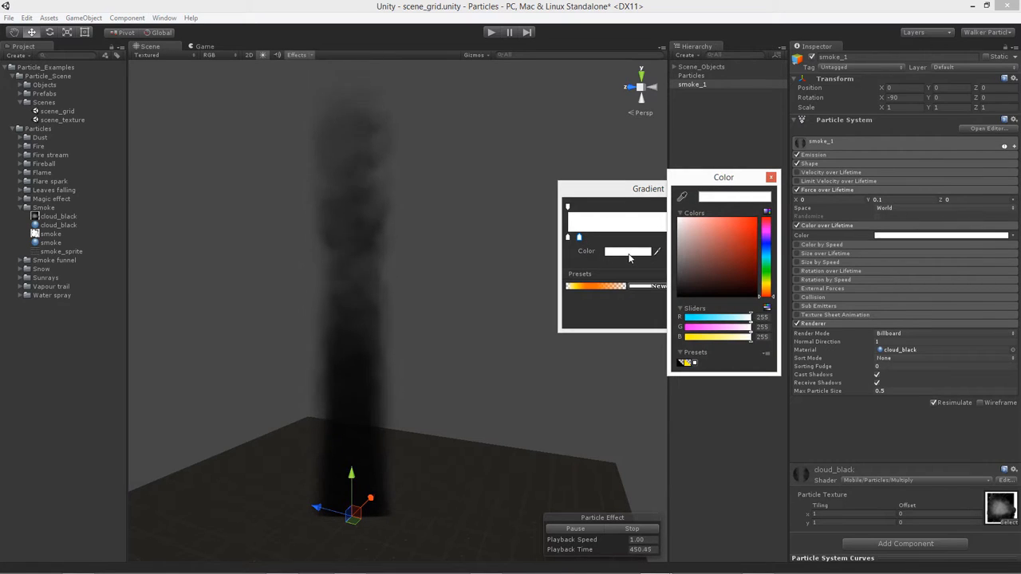
left_click(766, 283)
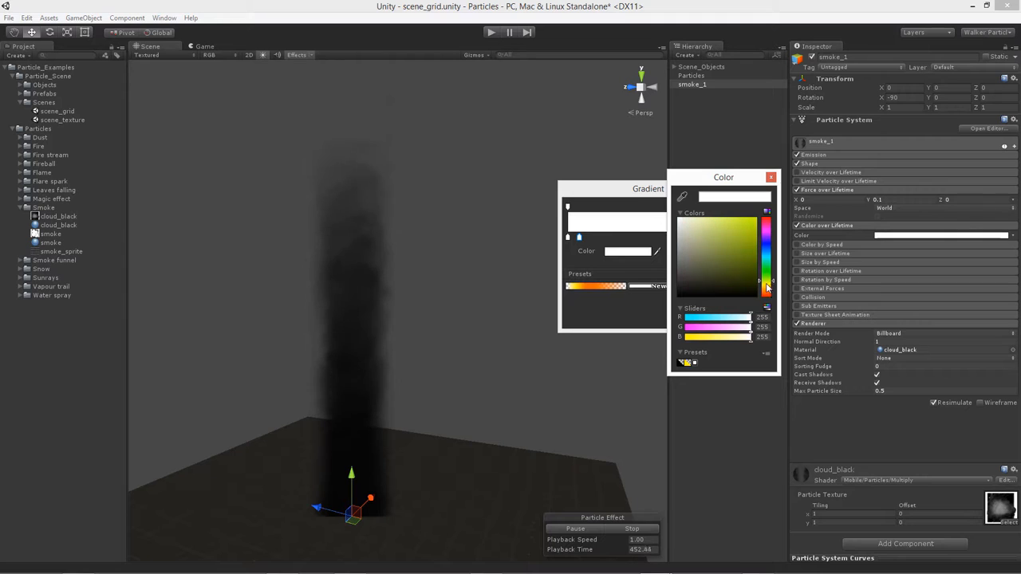
left_click_drag(767, 288, 766, 285)
left_click_drag(726, 237, 692, 269)
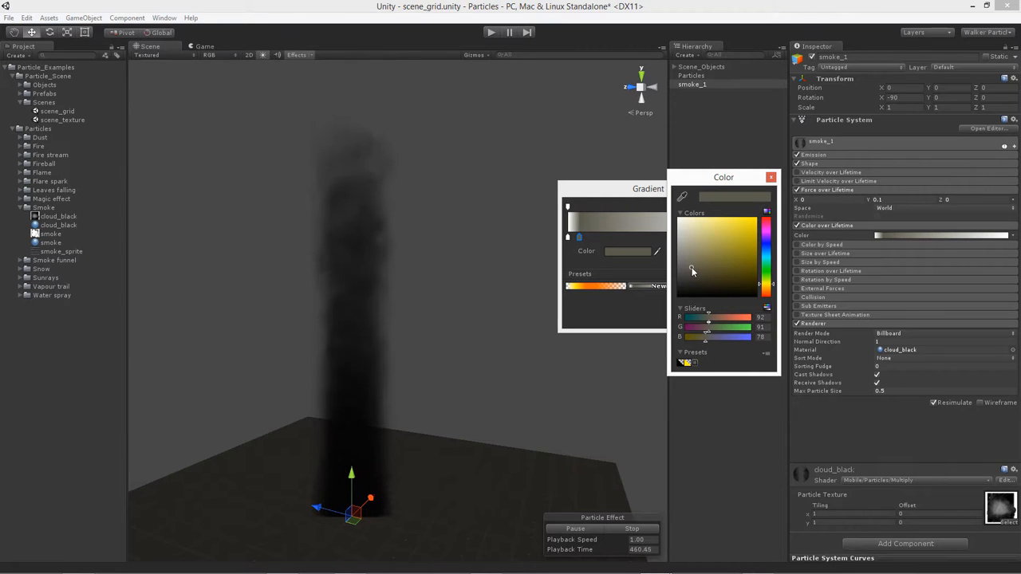